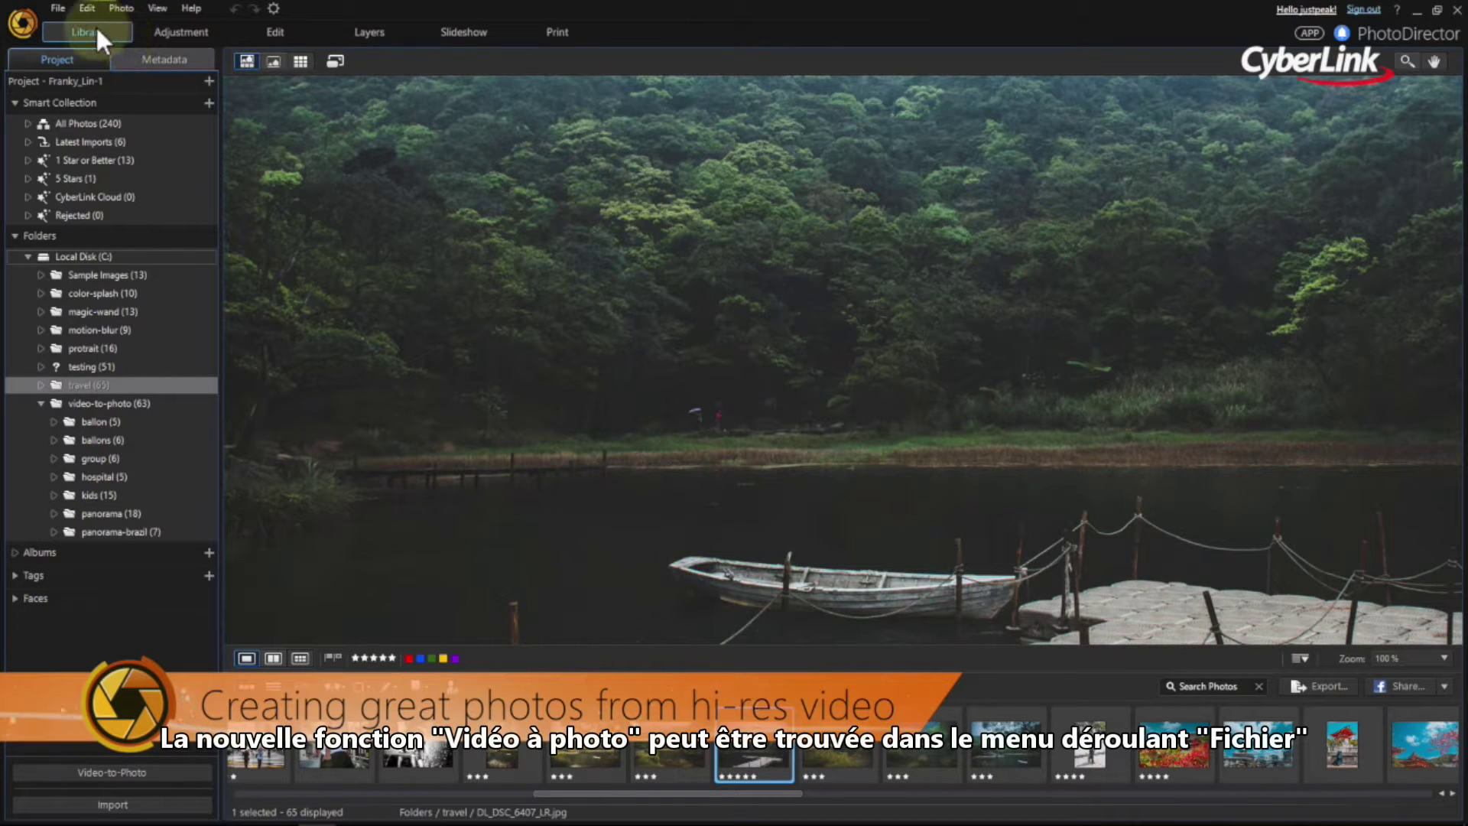
Step: Load the aerial Christ the Redeemer video in Video-to-Photo to capture frames as new photos
click(67, 8)
mouse_move(109, 39)
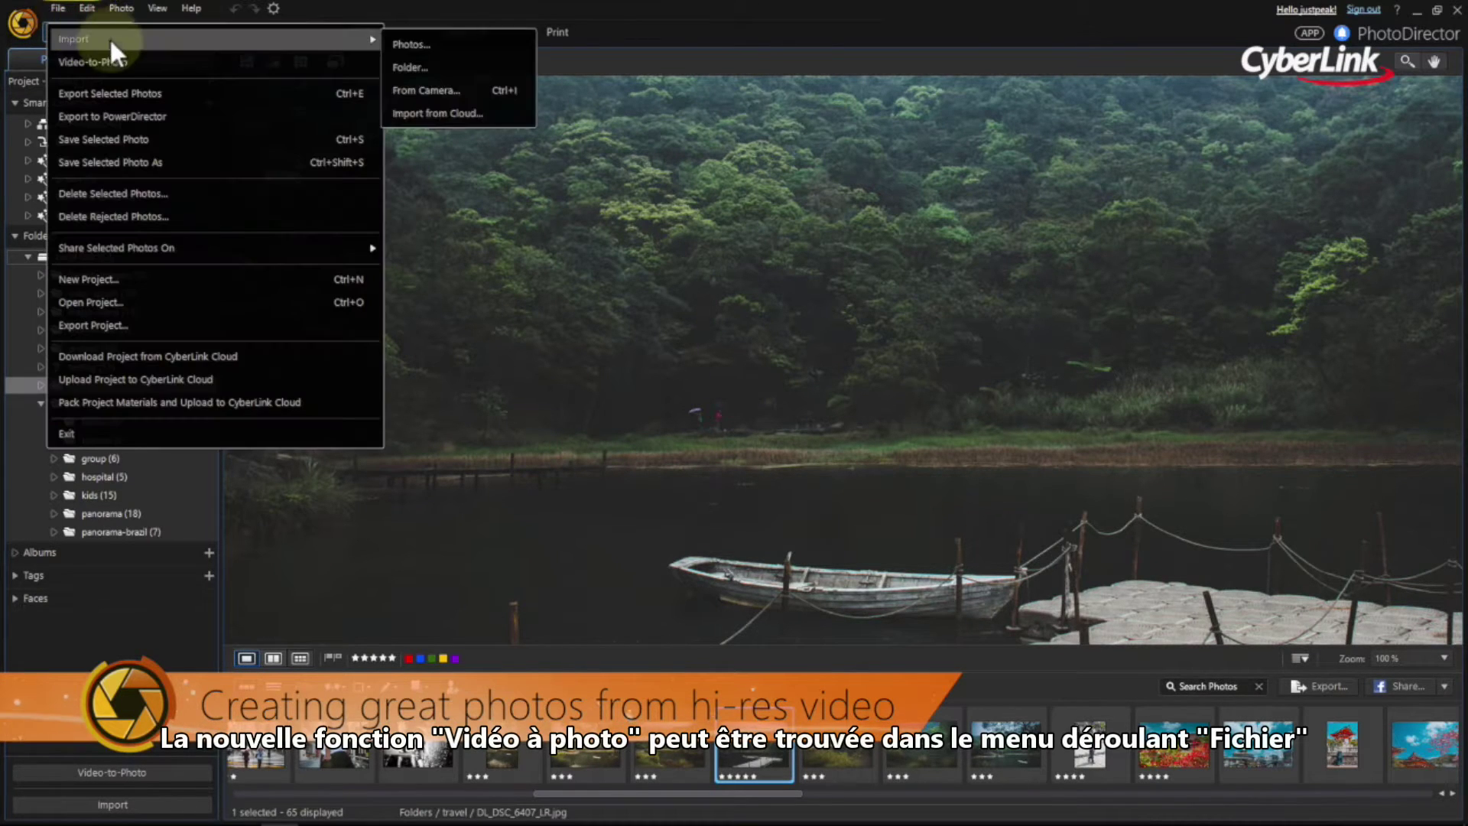
click(148, 61)
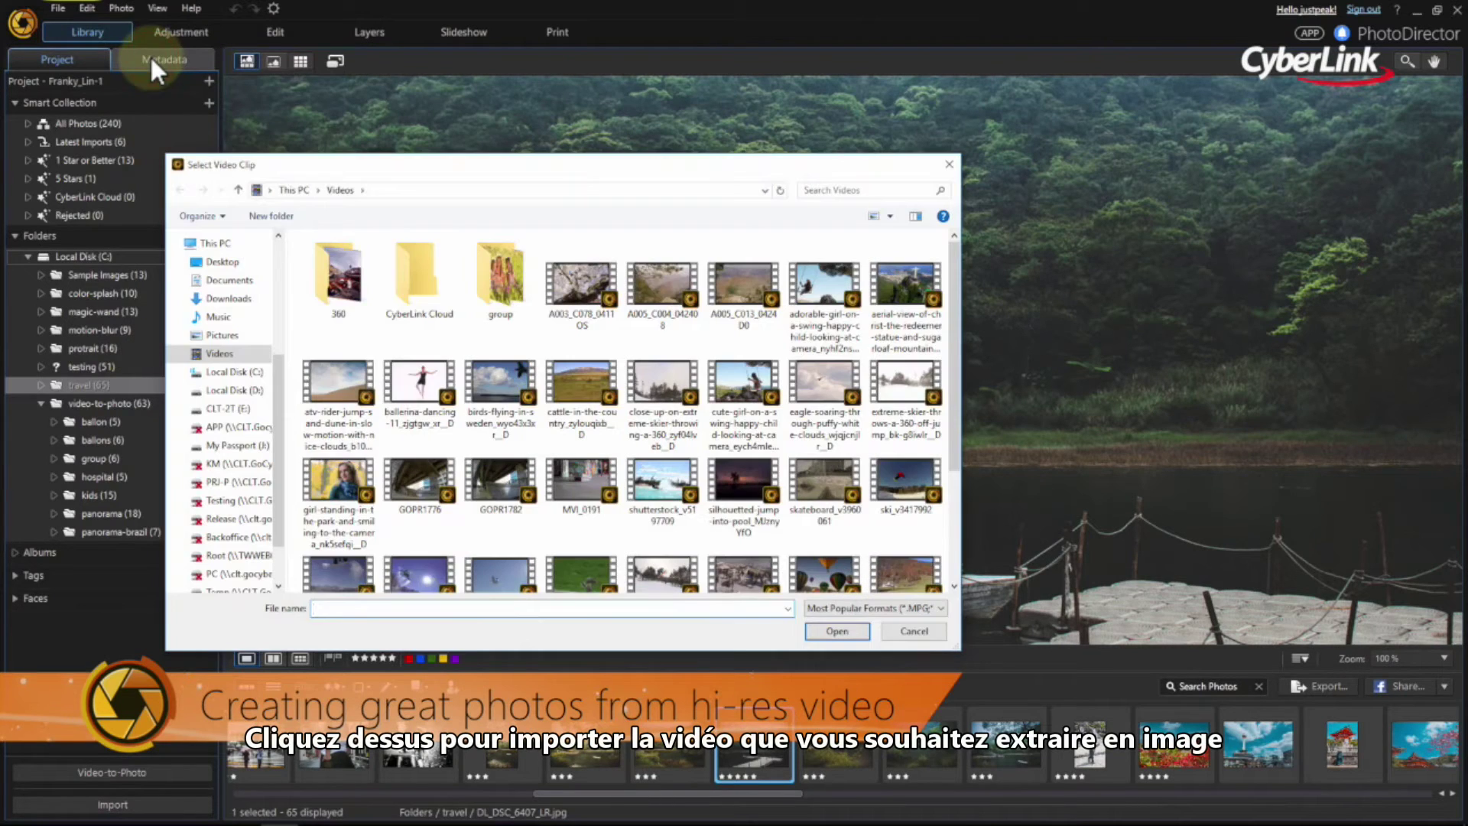
click(895, 315)
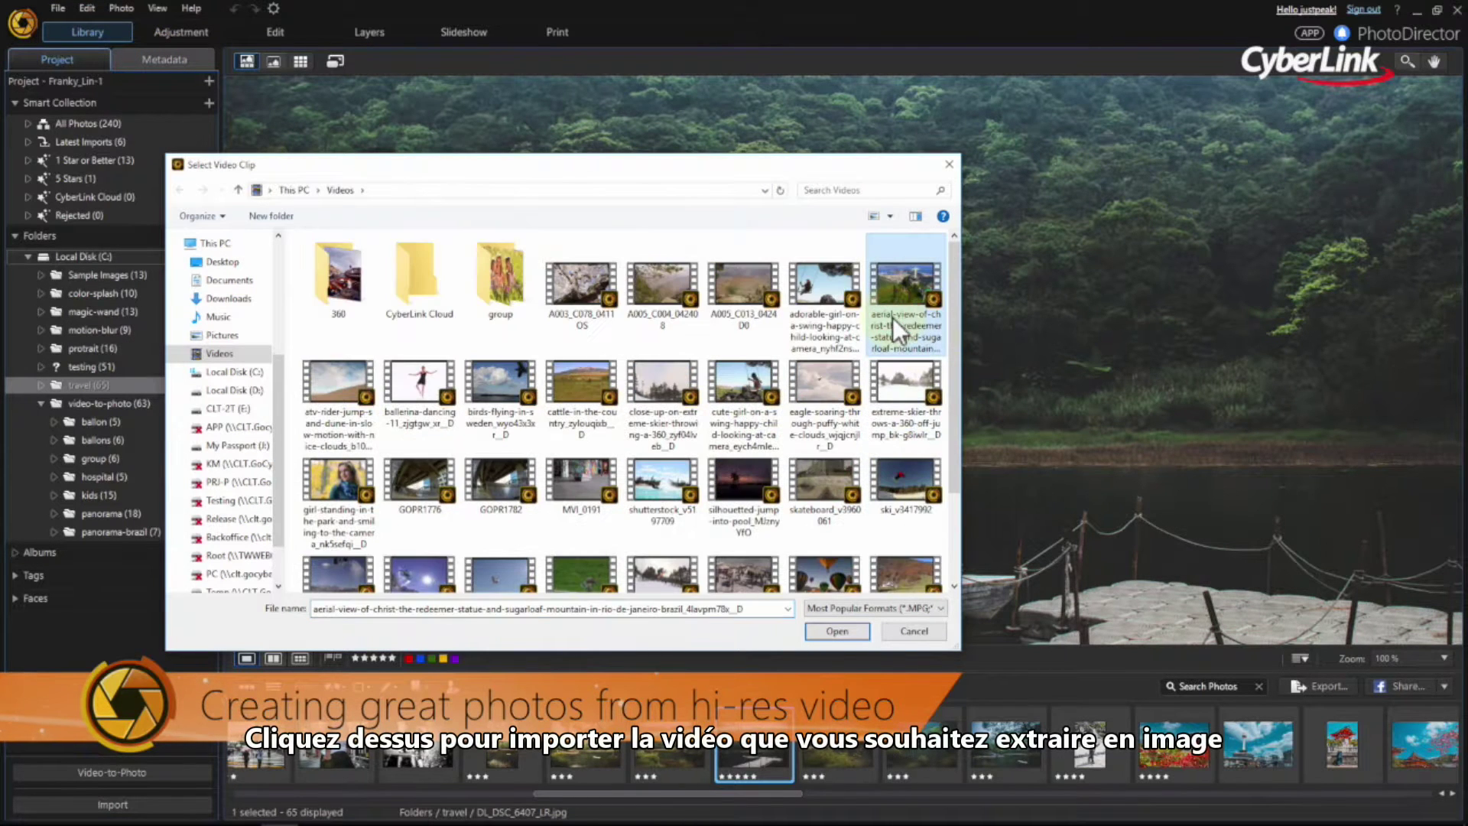
click(856, 629)
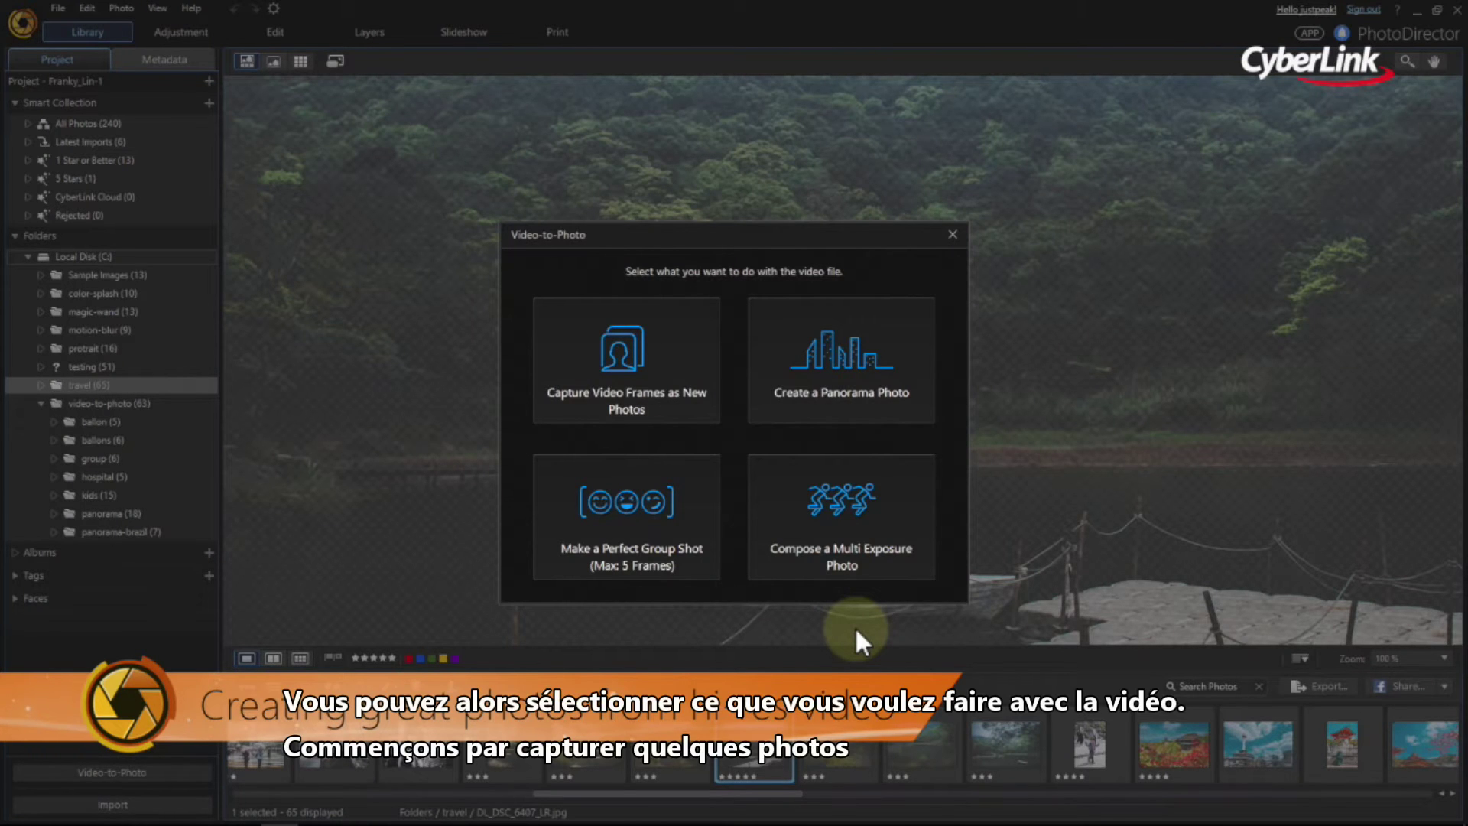
click(714, 410)
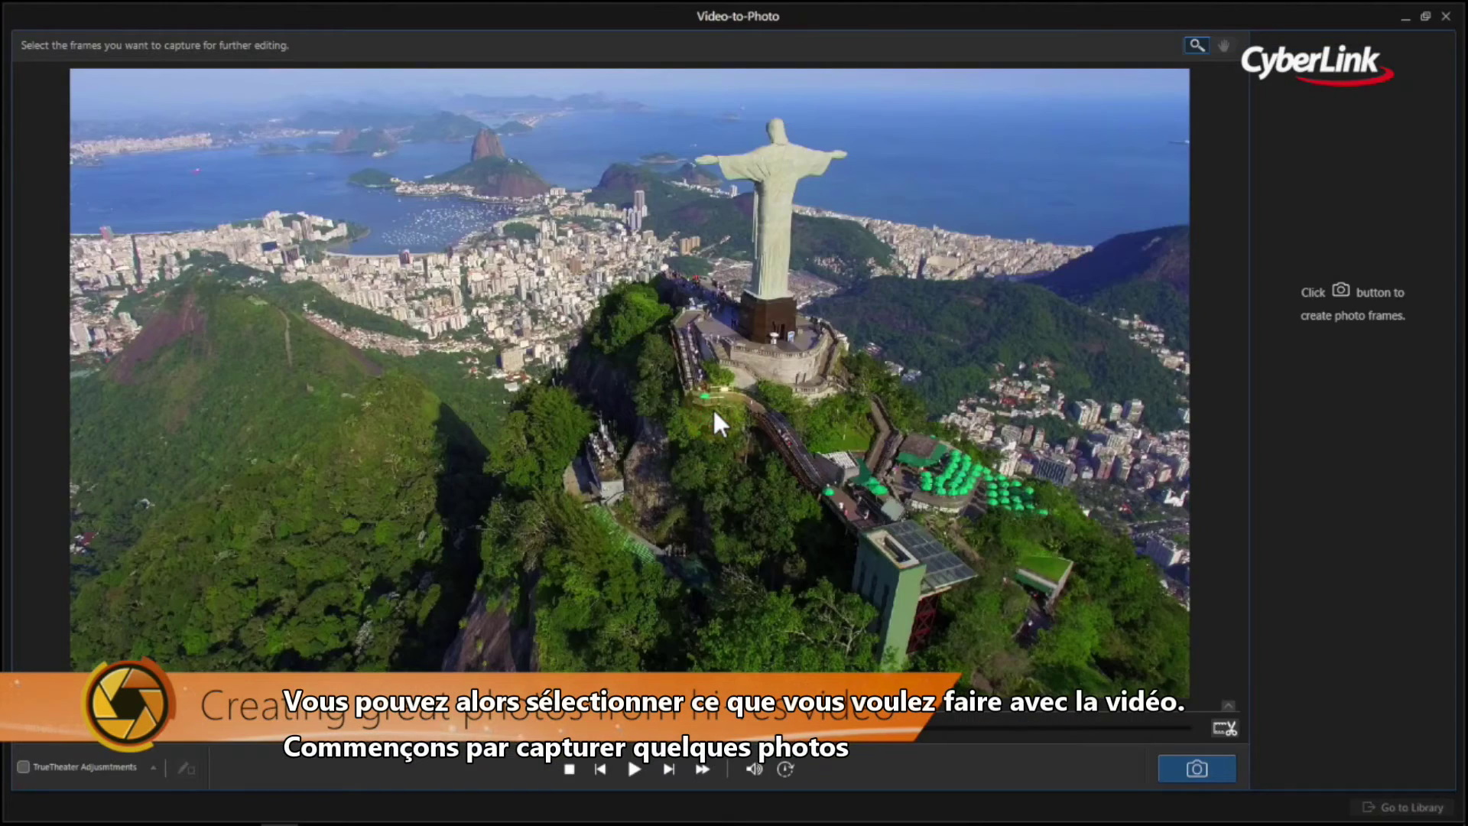
Step: Pause the Rio video on the statue, fine-tune frame by frame, and capture two stills
click(633, 770)
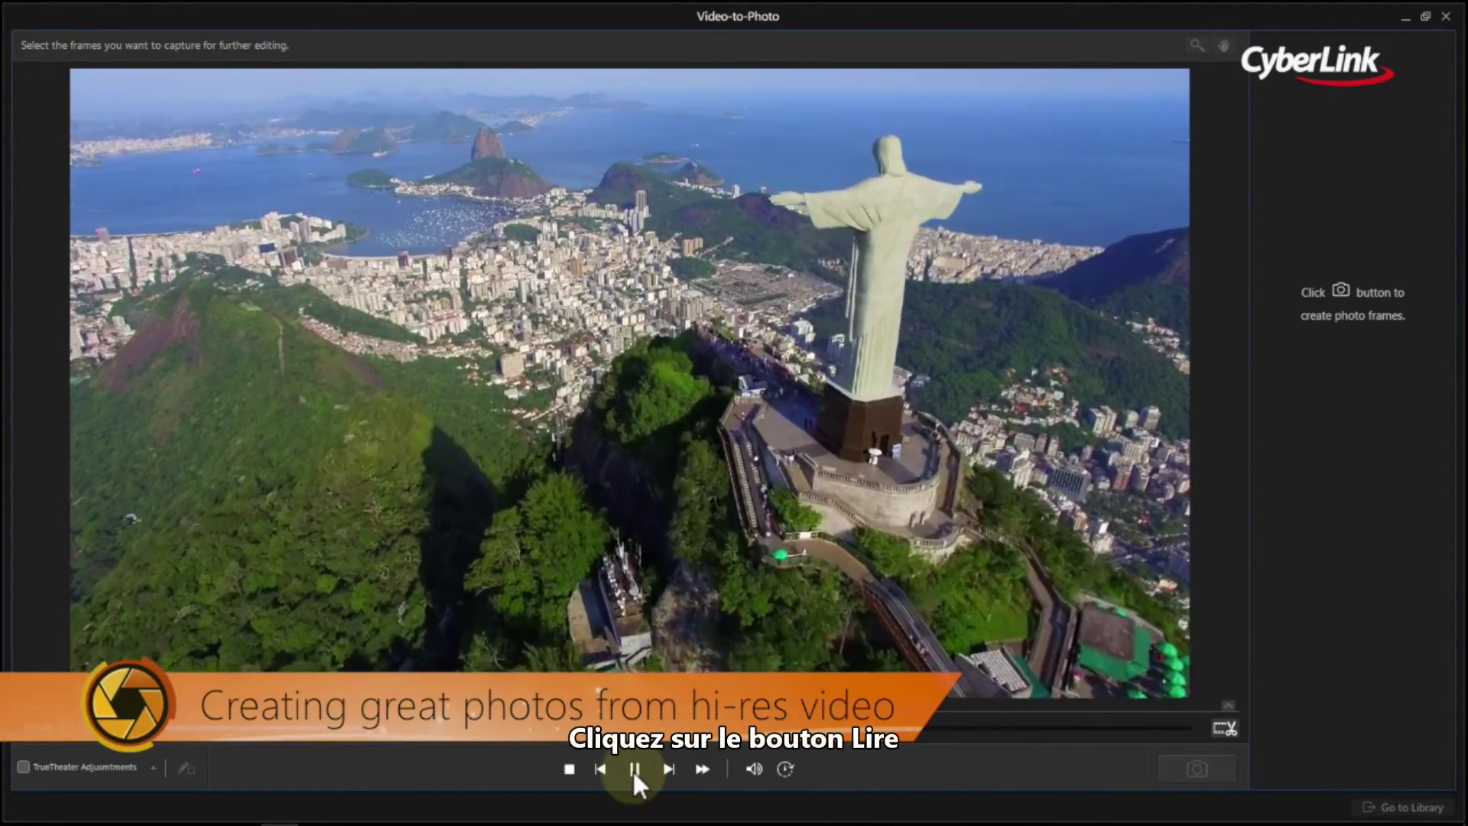
click(634, 769)
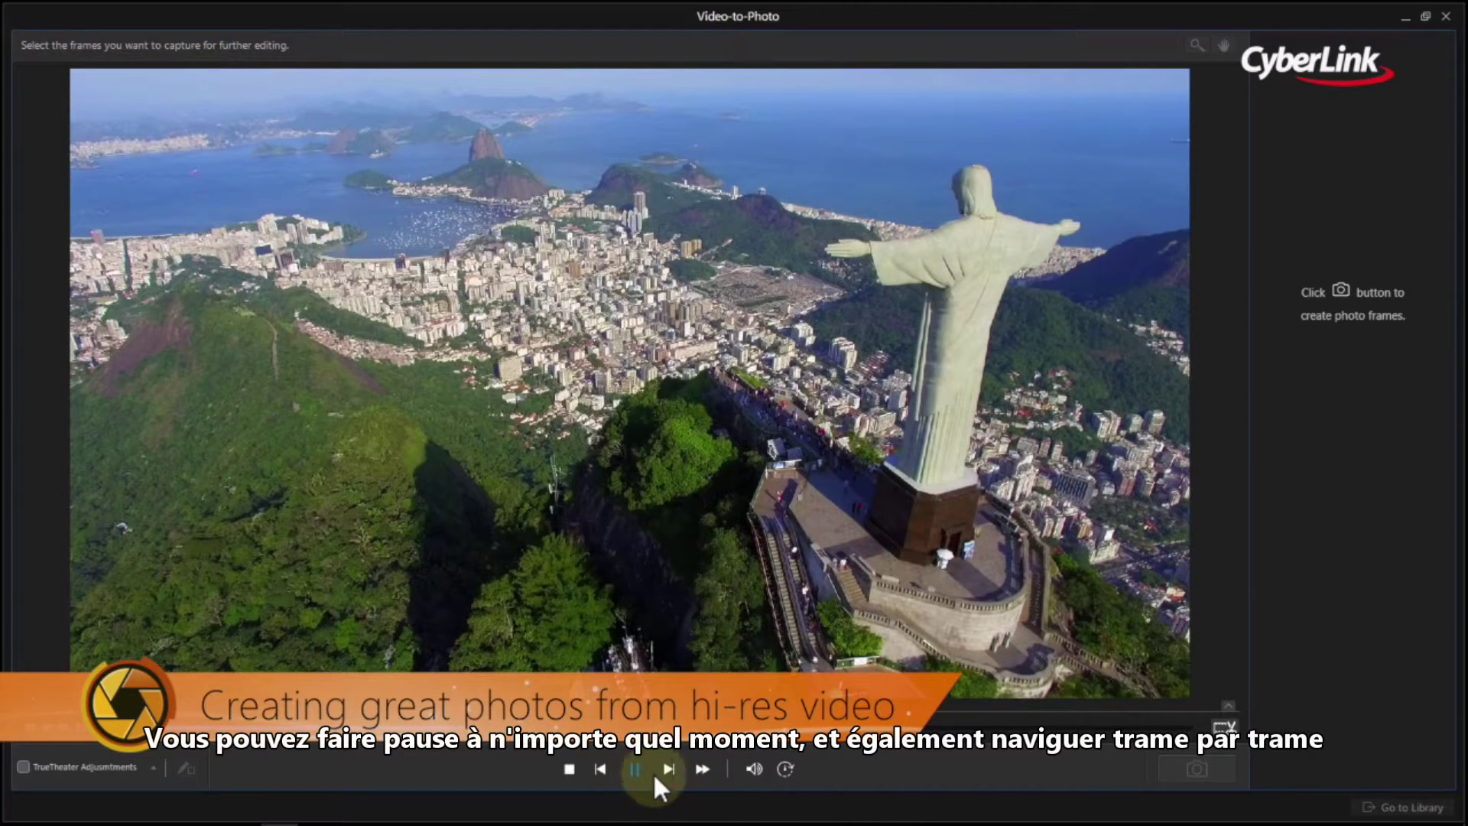
click(669, 770)
click(669, 769)
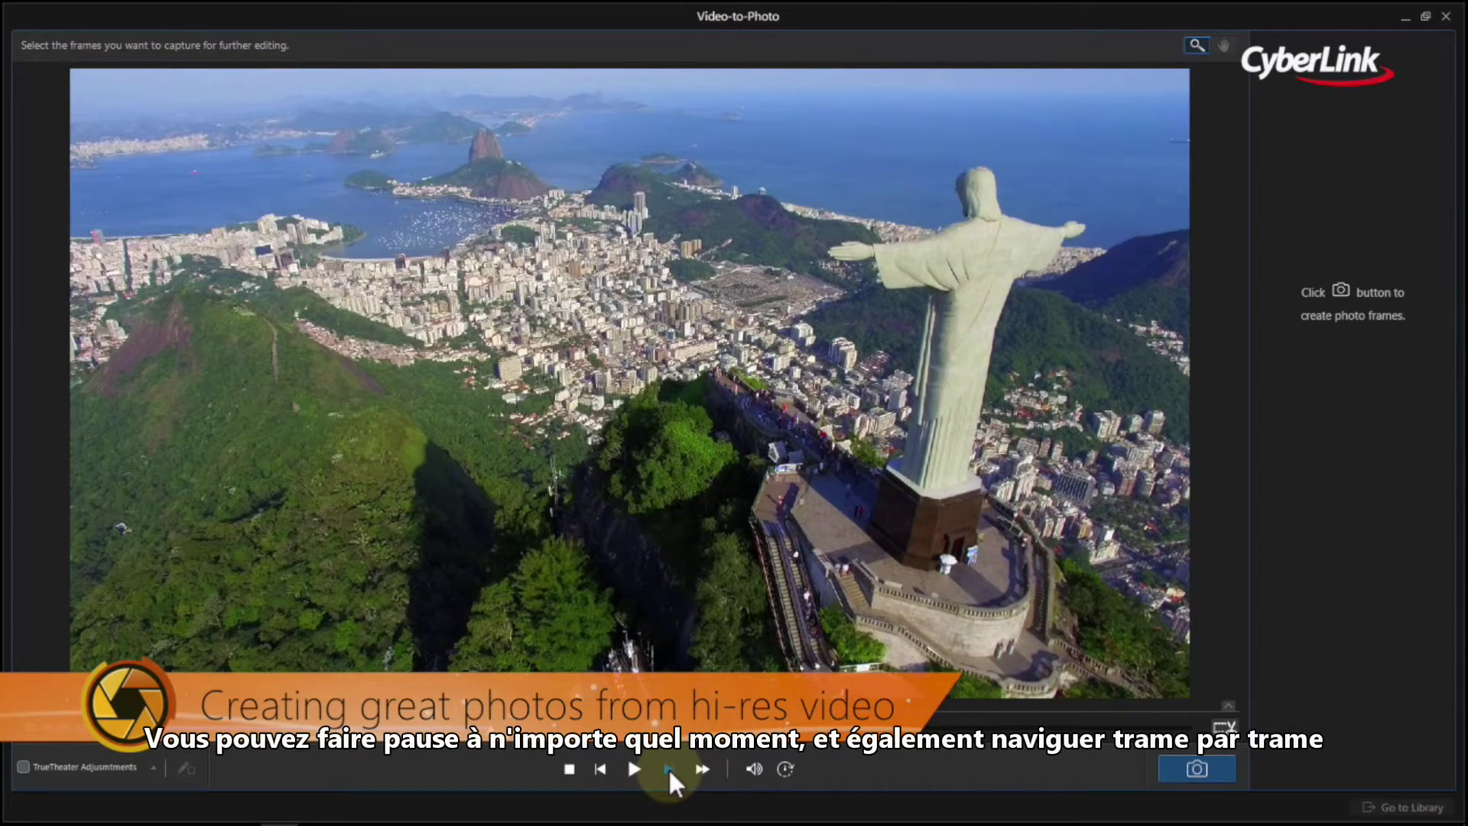
click(668, 768)
click(668, 768)
click(602, 769)
click(603, 767)
click(603, 768)
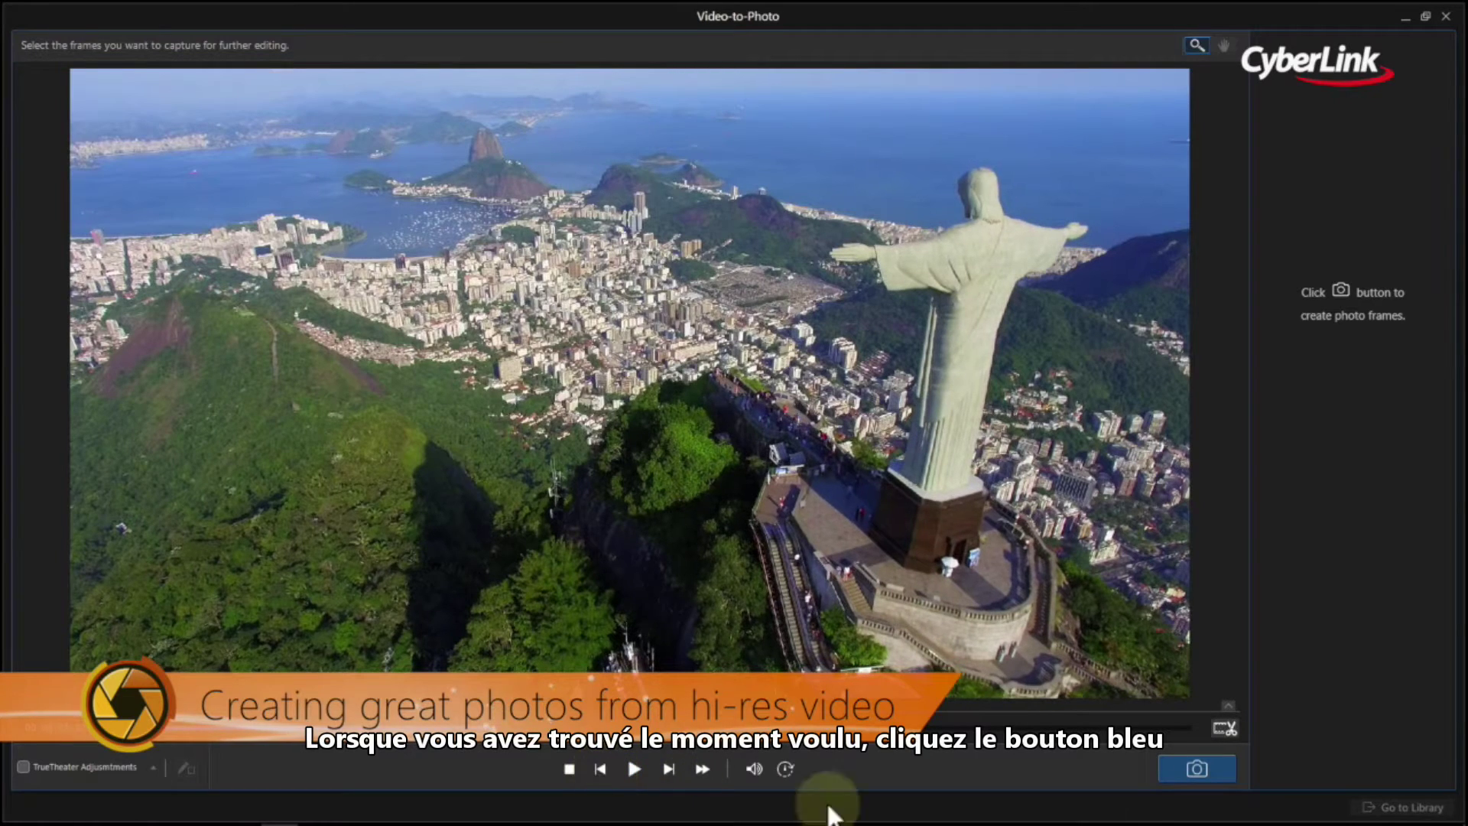
click(1223, 769)
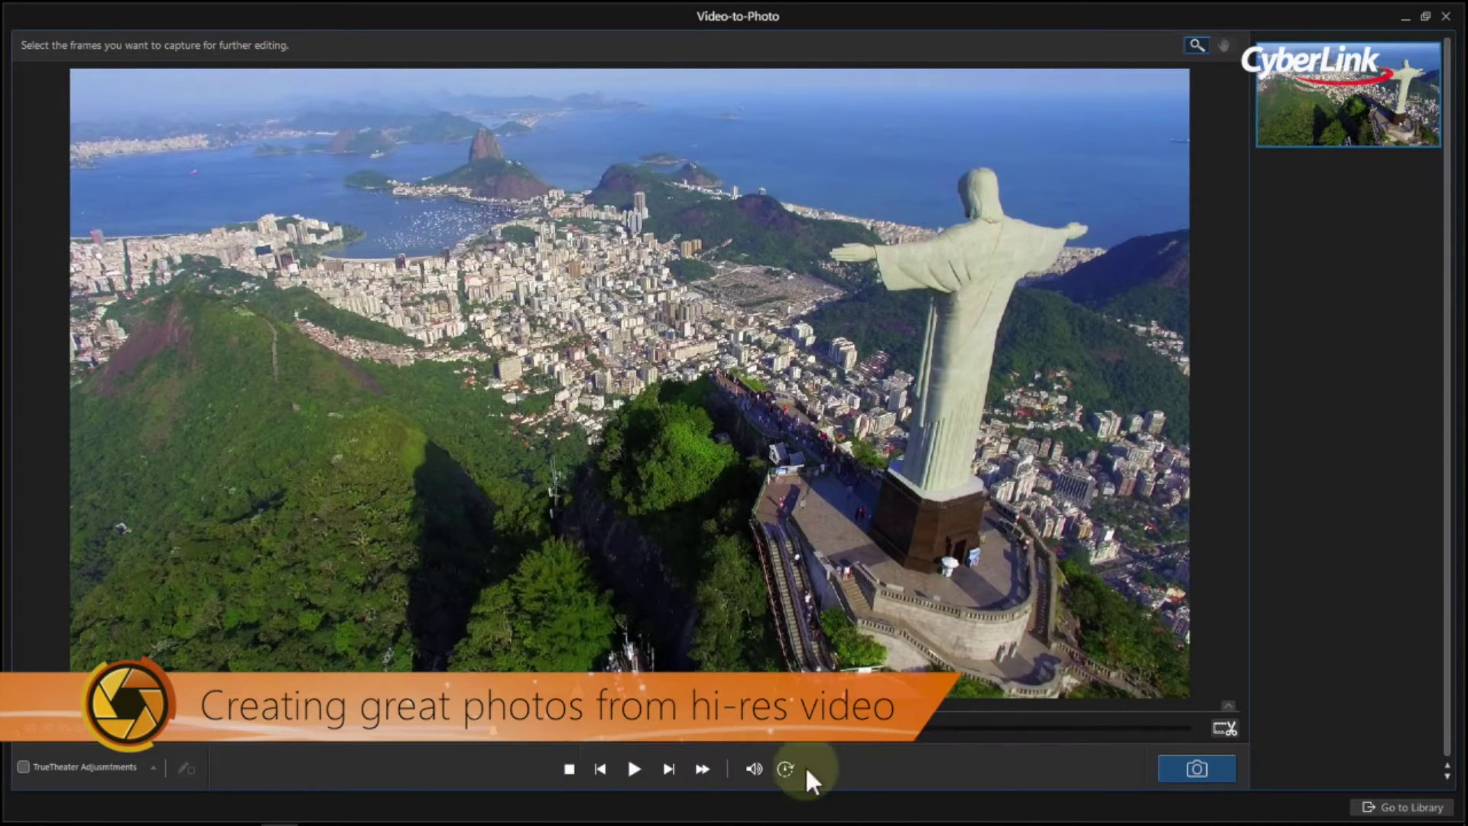
click(633, 766)
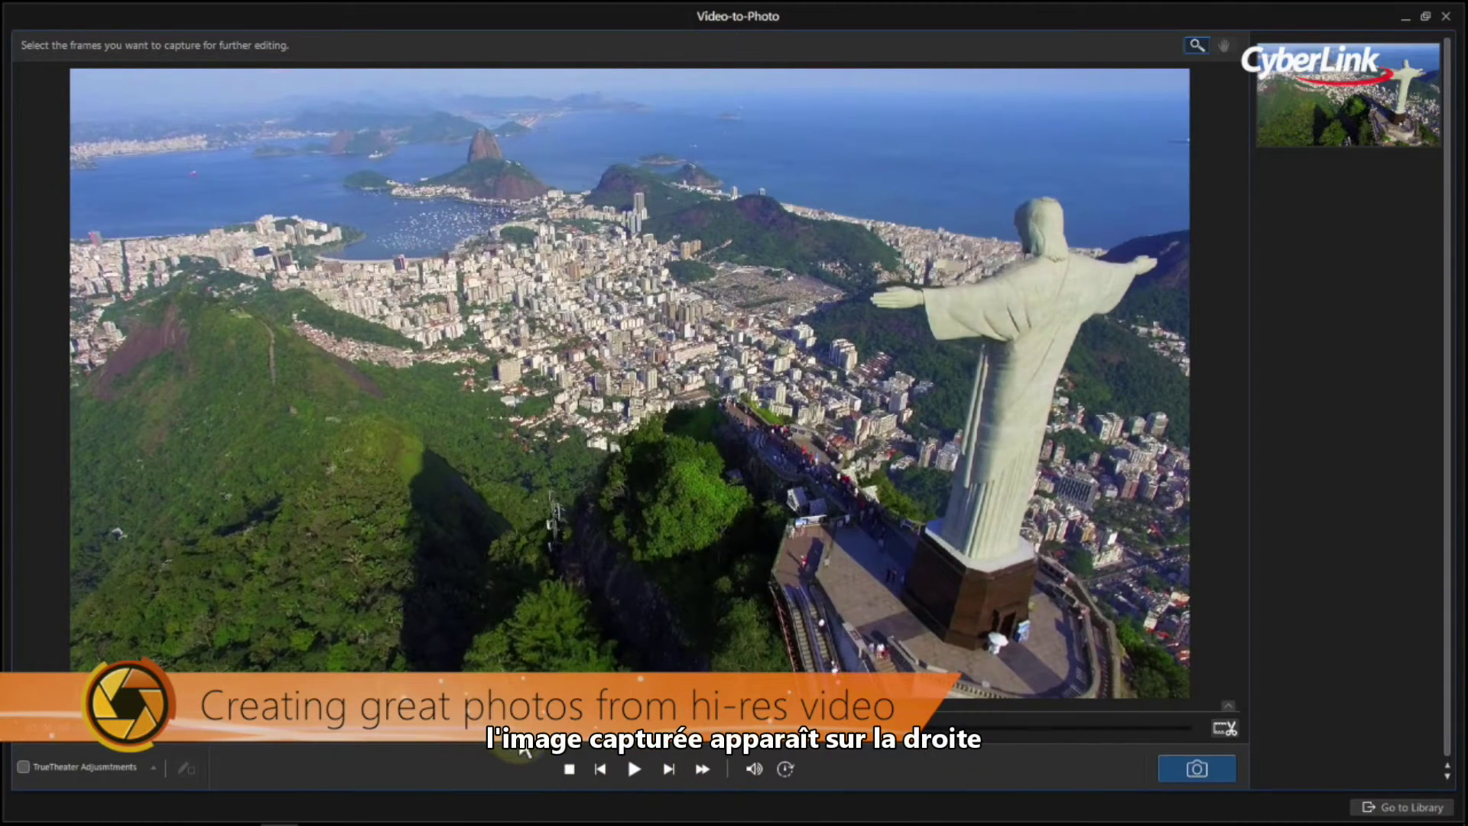
click(1226, 769)
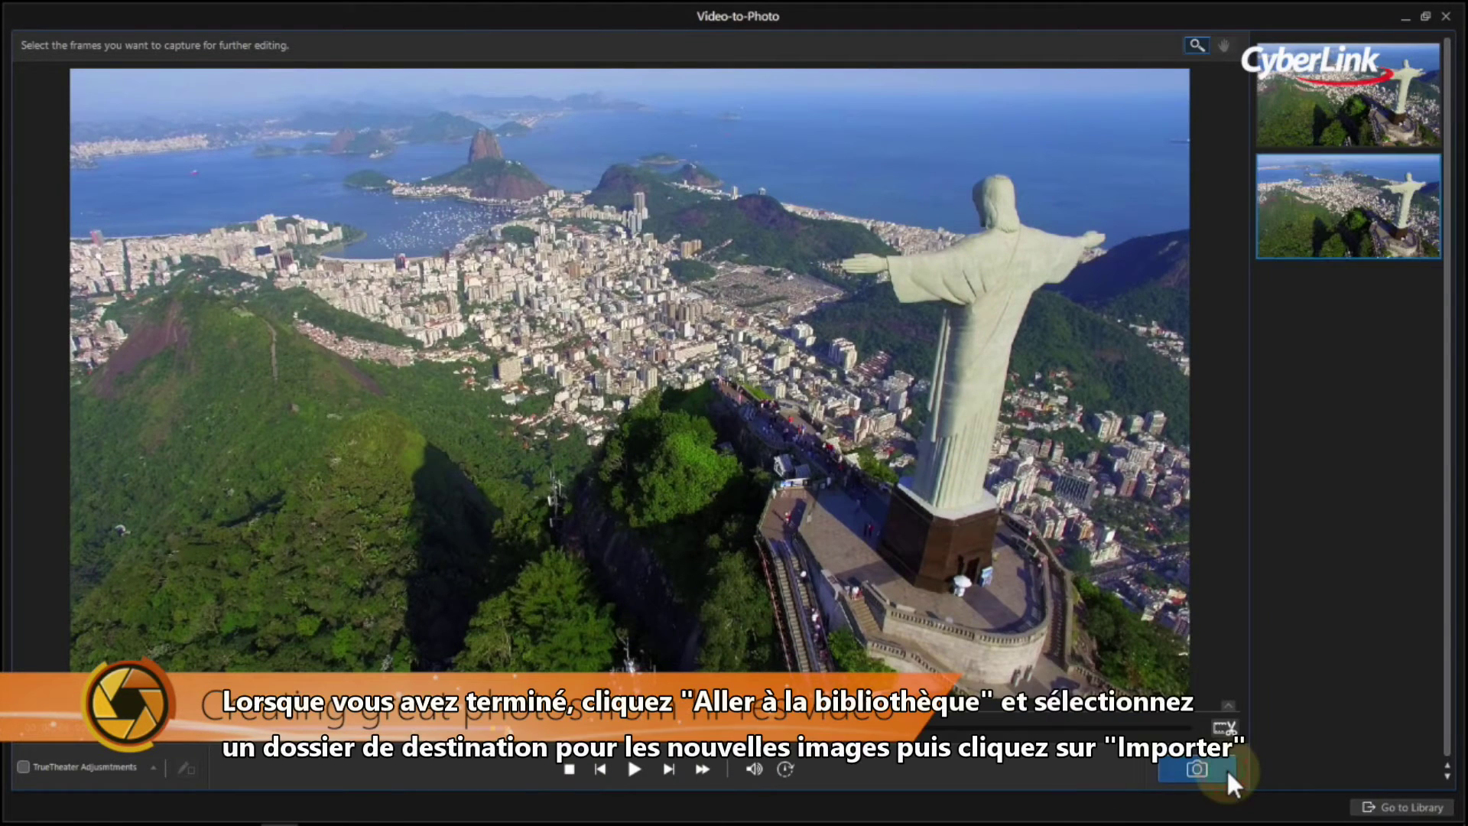
Step: Import the captured Rio frames into the brazil subfolder and zoom the photo to fit
click(1403, 809)
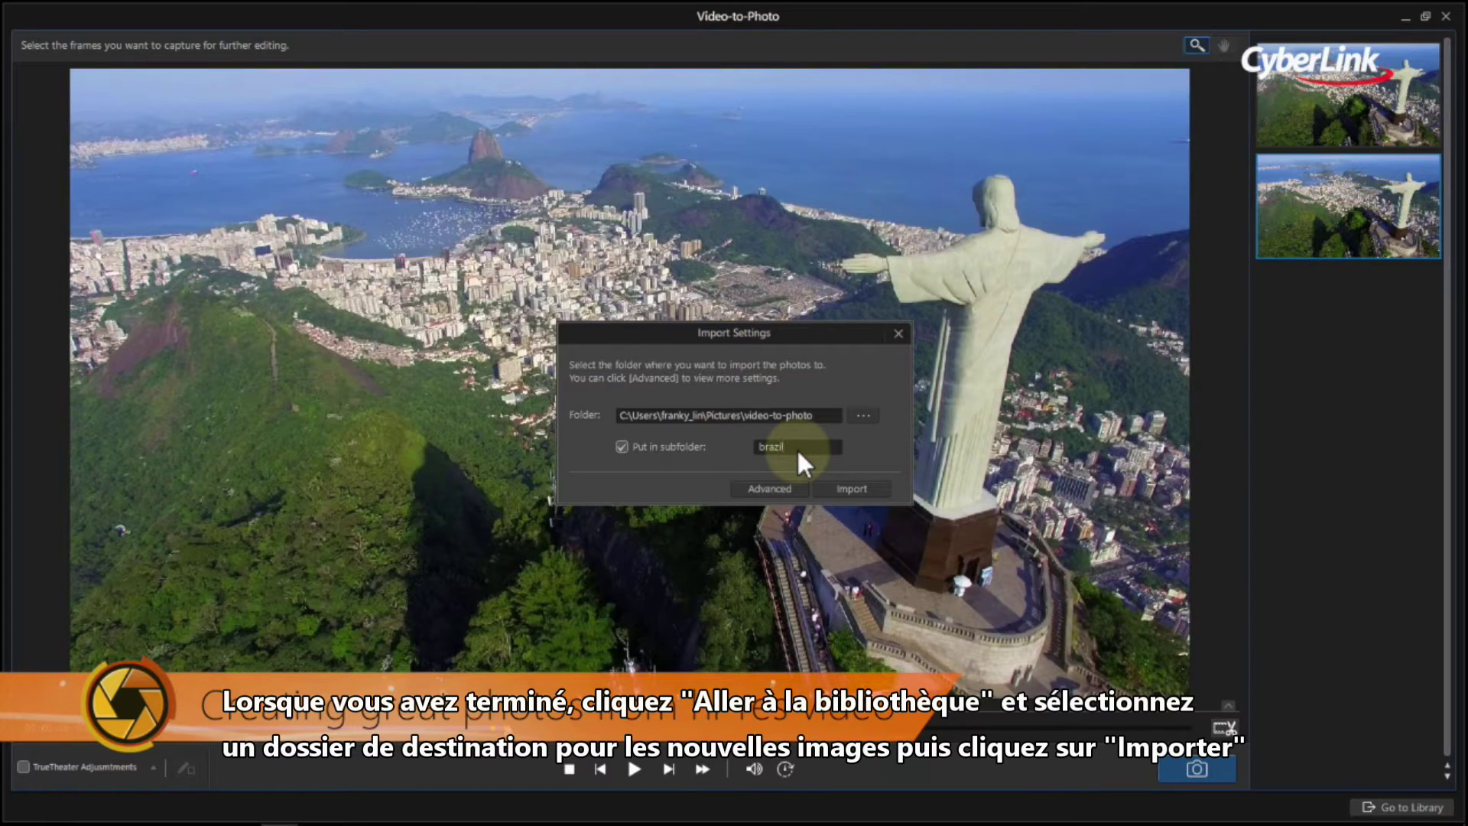
click(878, 484)
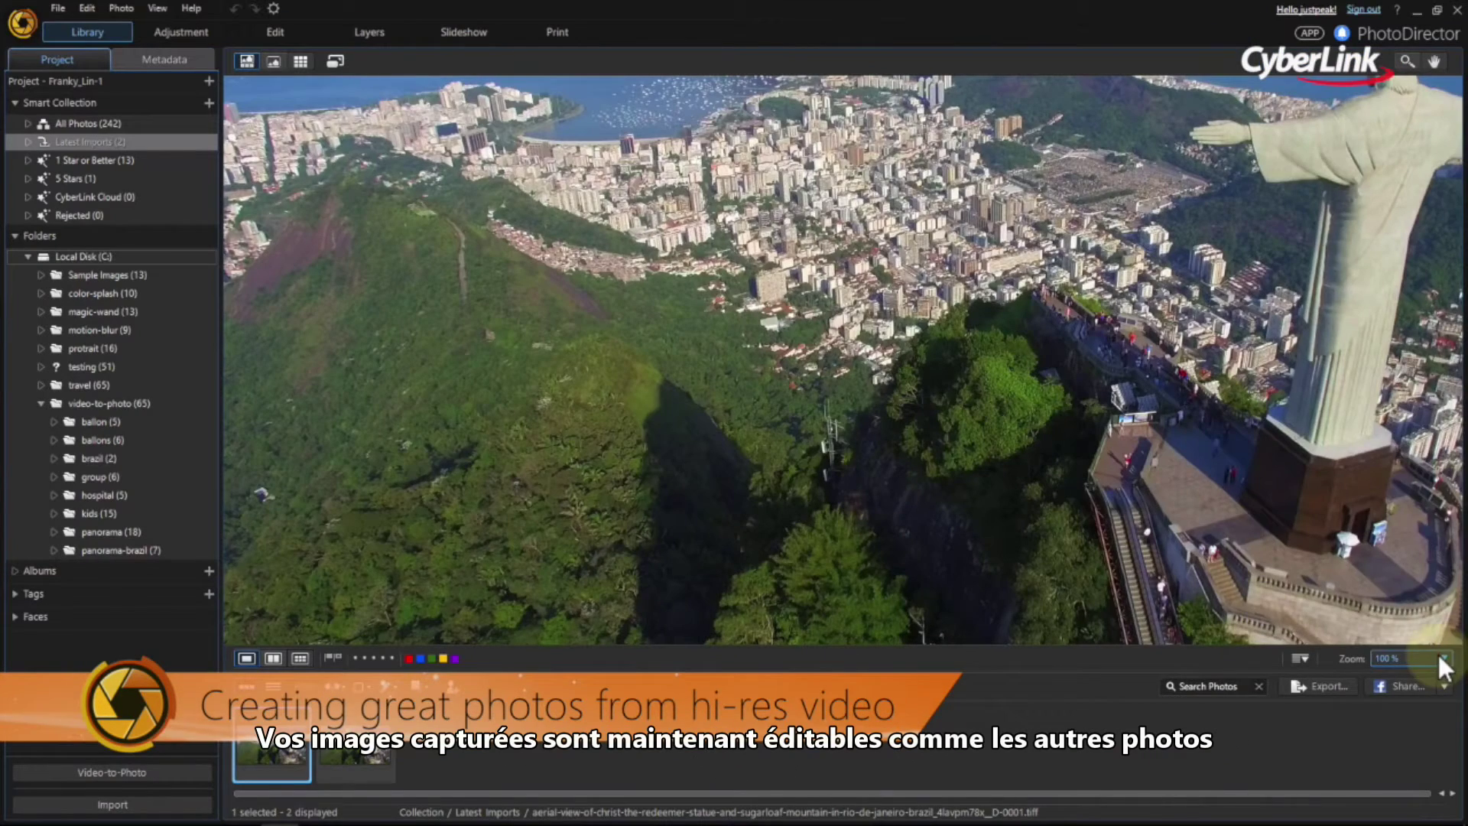
click(1441, 656)
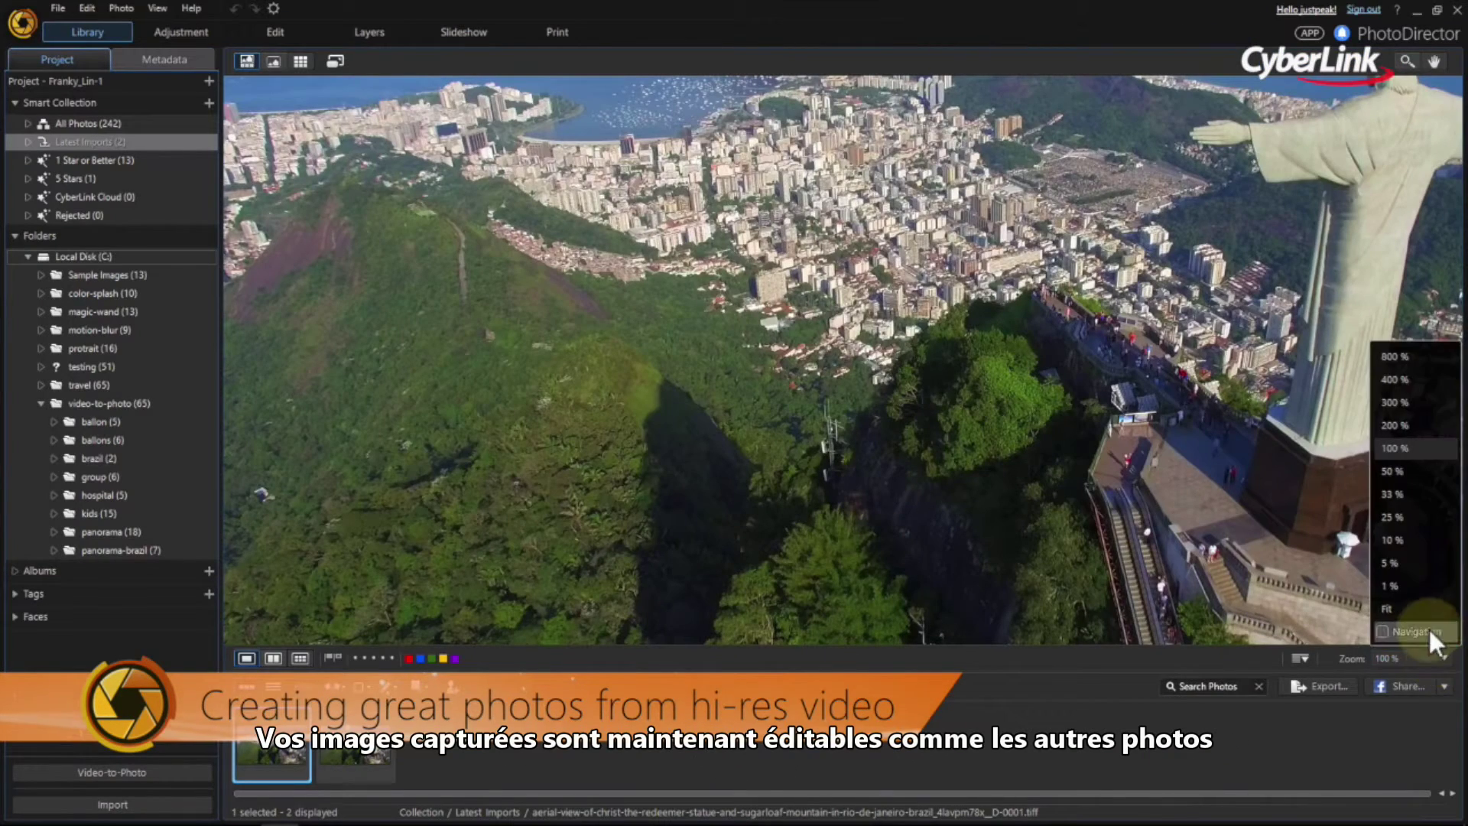
click(1425, 609)
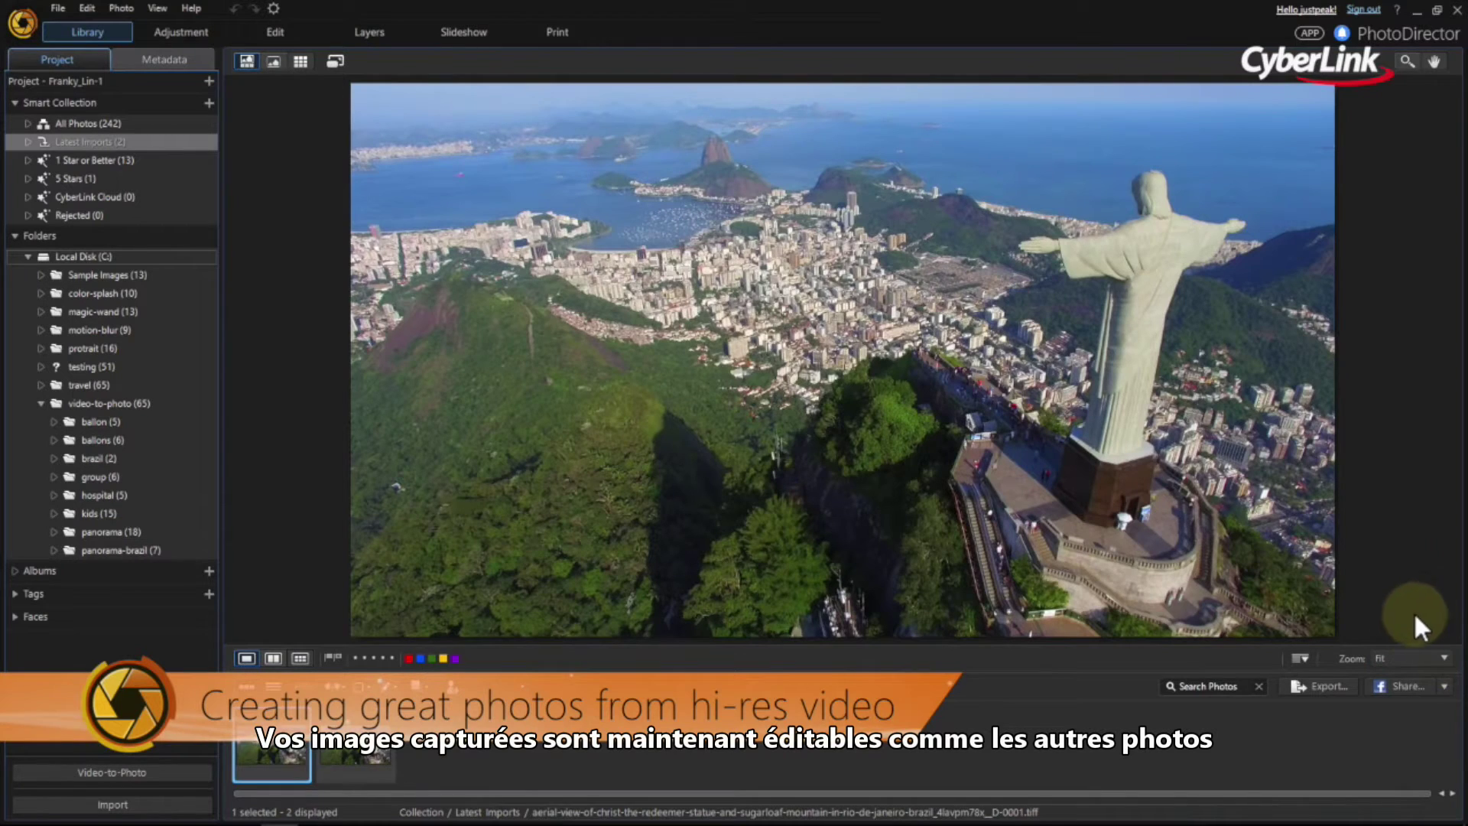
Step: Apply Auto tone to the first Rio frame and raise Contrast to 35
click(215, 35)
click(103, 60)
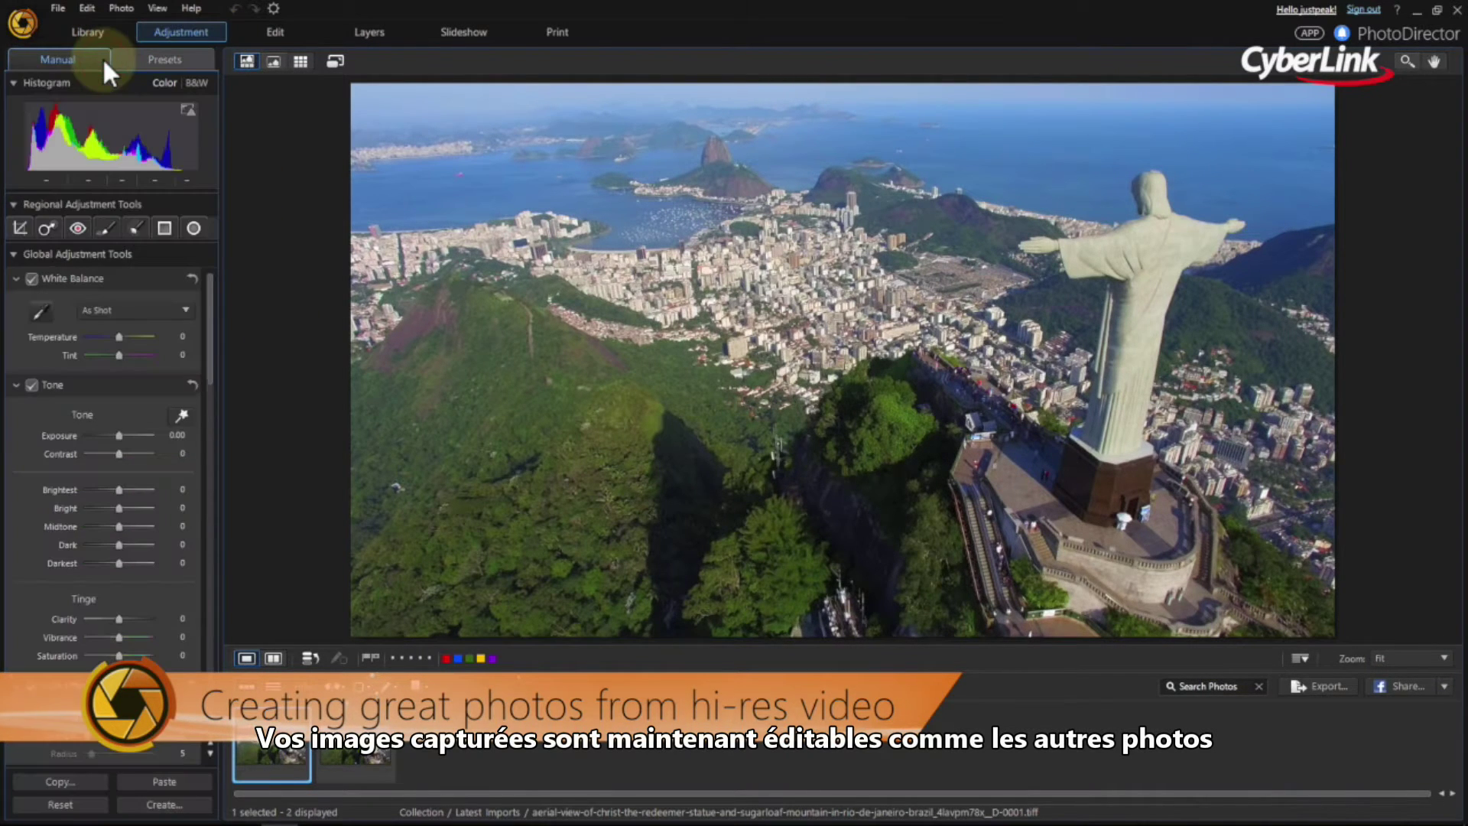
click(191, 417)
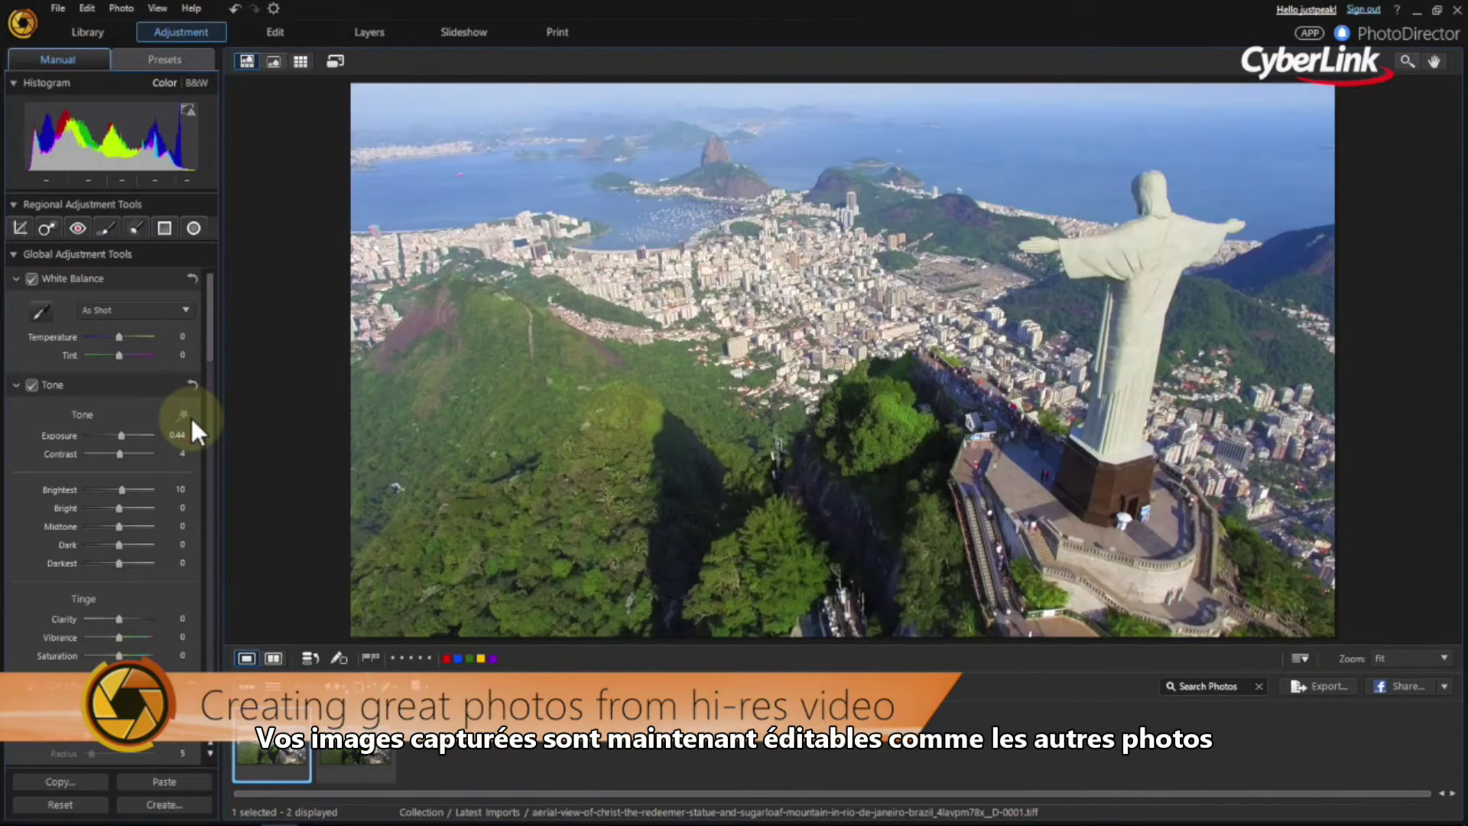
drag(117, 451, 126, 453)
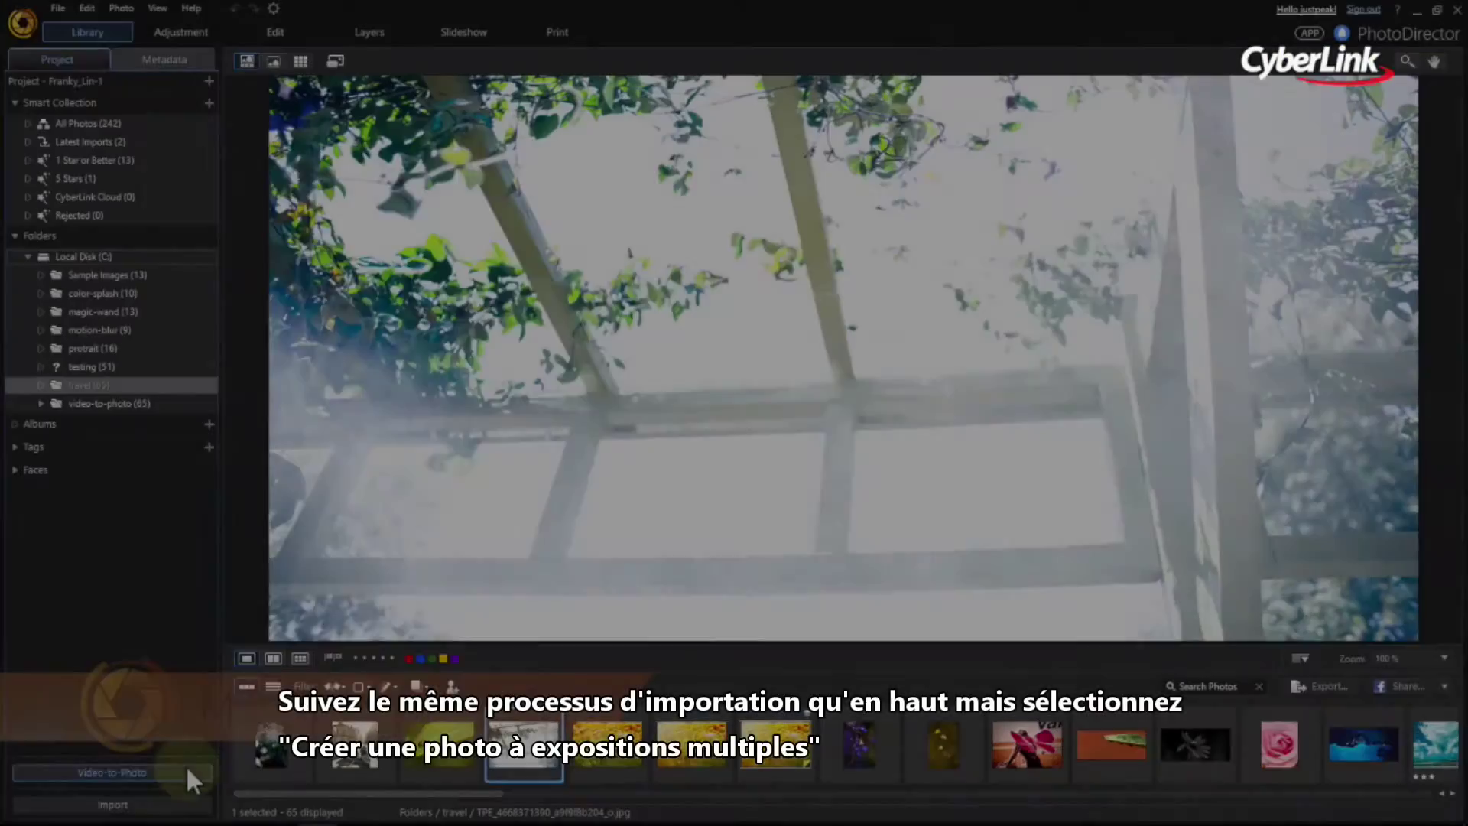
Step: Load the skateboard video via Video-to-Photo and choose Compose a Multi Exposure Photo
click(186, 765)
click(827, 489)
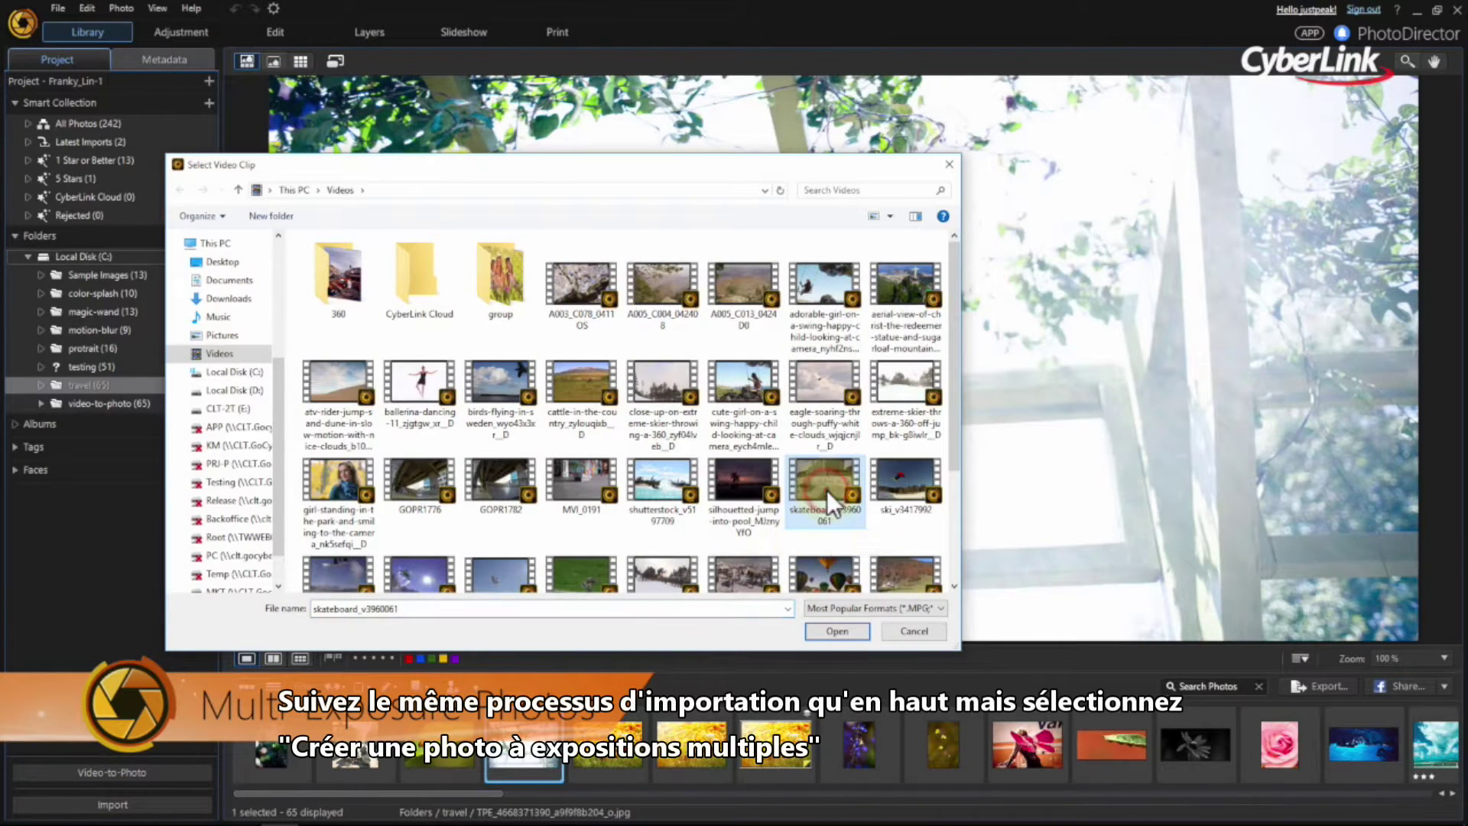
click(861, 634)
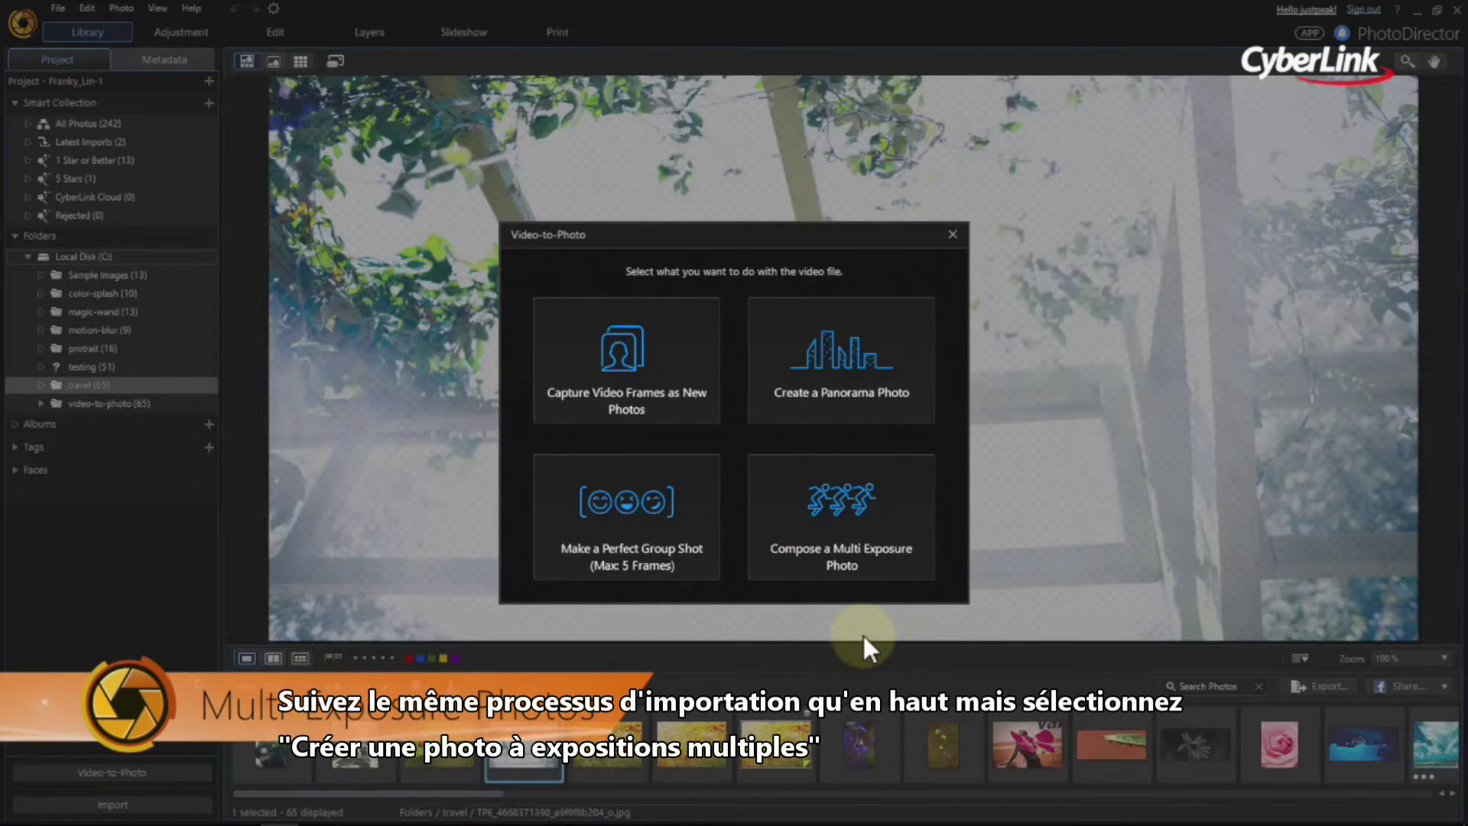
click(899, 561)
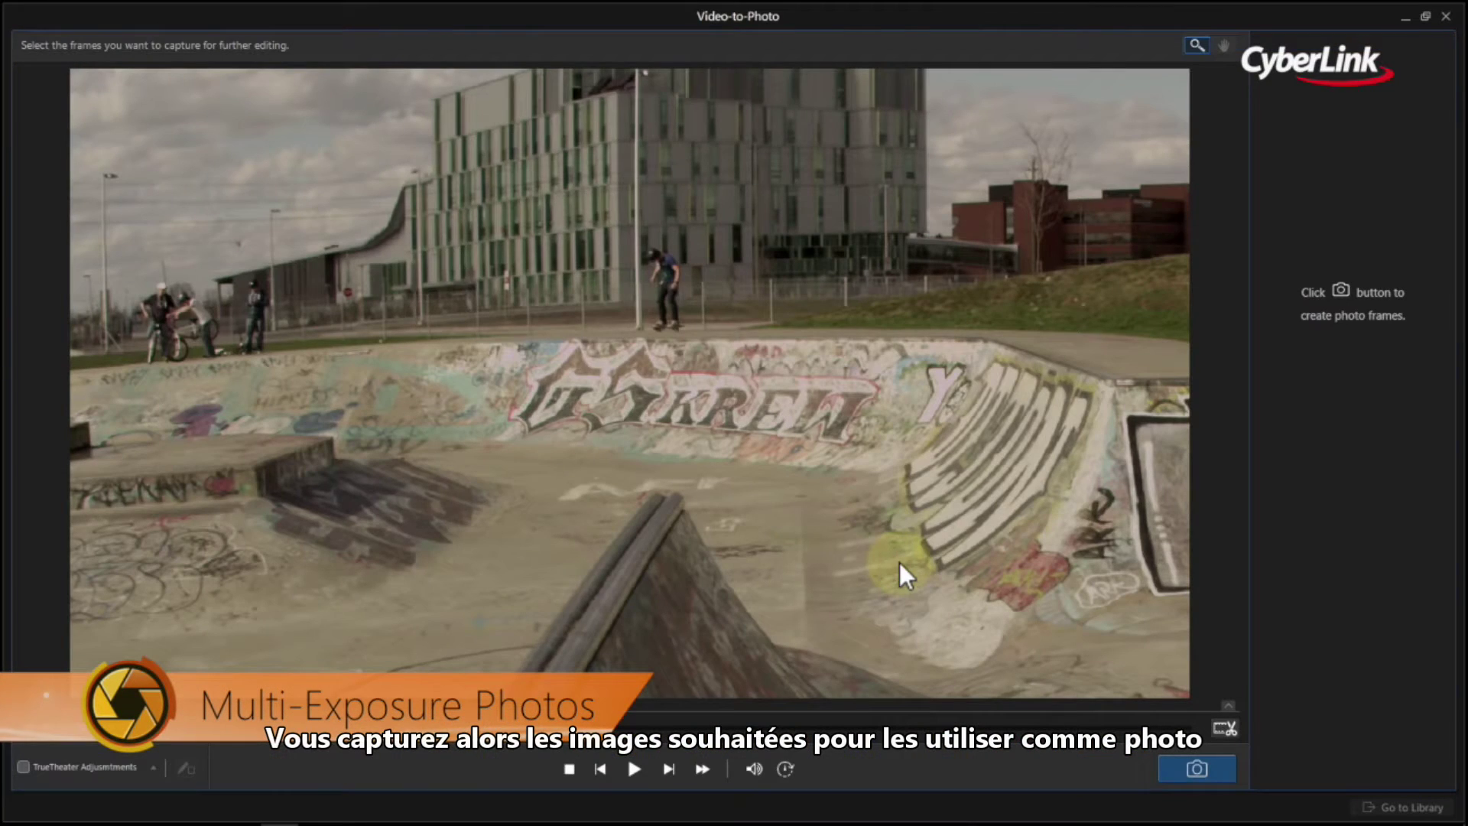
Step: Capture eight frames across the skateboarder's jump
click(634, 769)
click(1197, 769)
click(1197, 769)
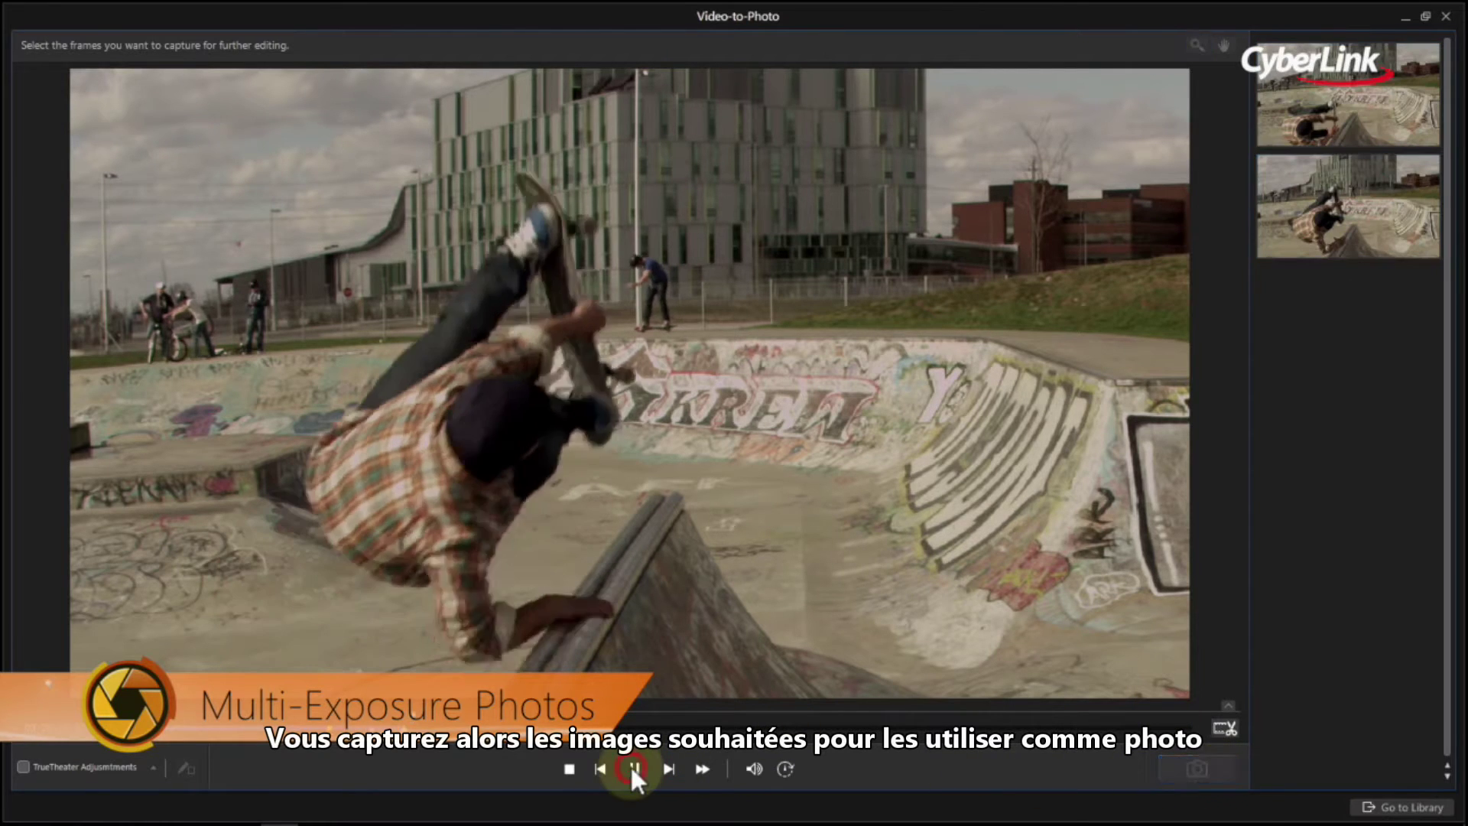
click(1197, 769)
click(1197, 768)
click(1182, 769)
click(632, 766)
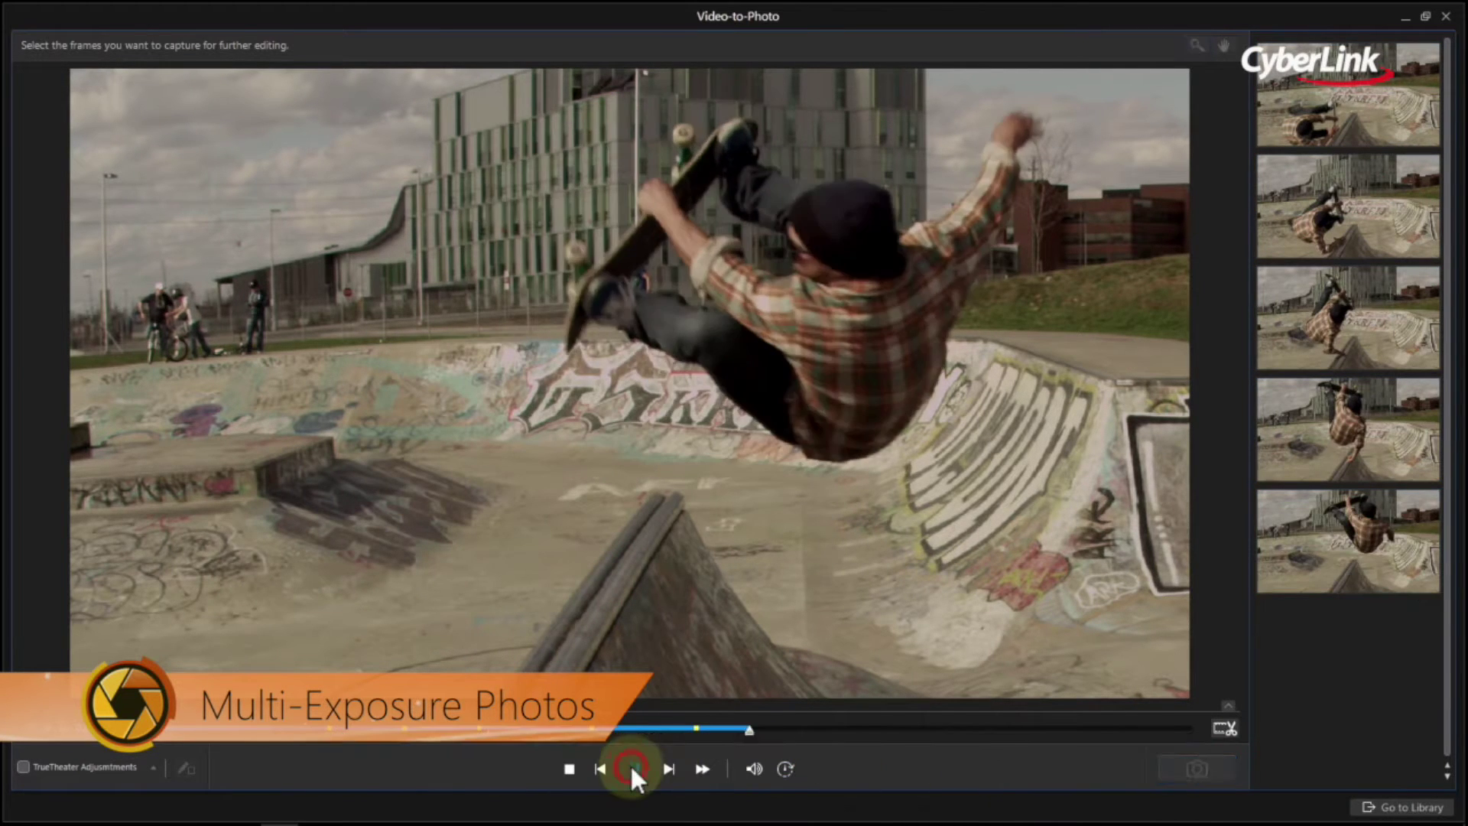
click(632, 765)
click(1178, 769)
click(633, 765)
click(633, 766)
click(1181, 769)
click(1228, 770)
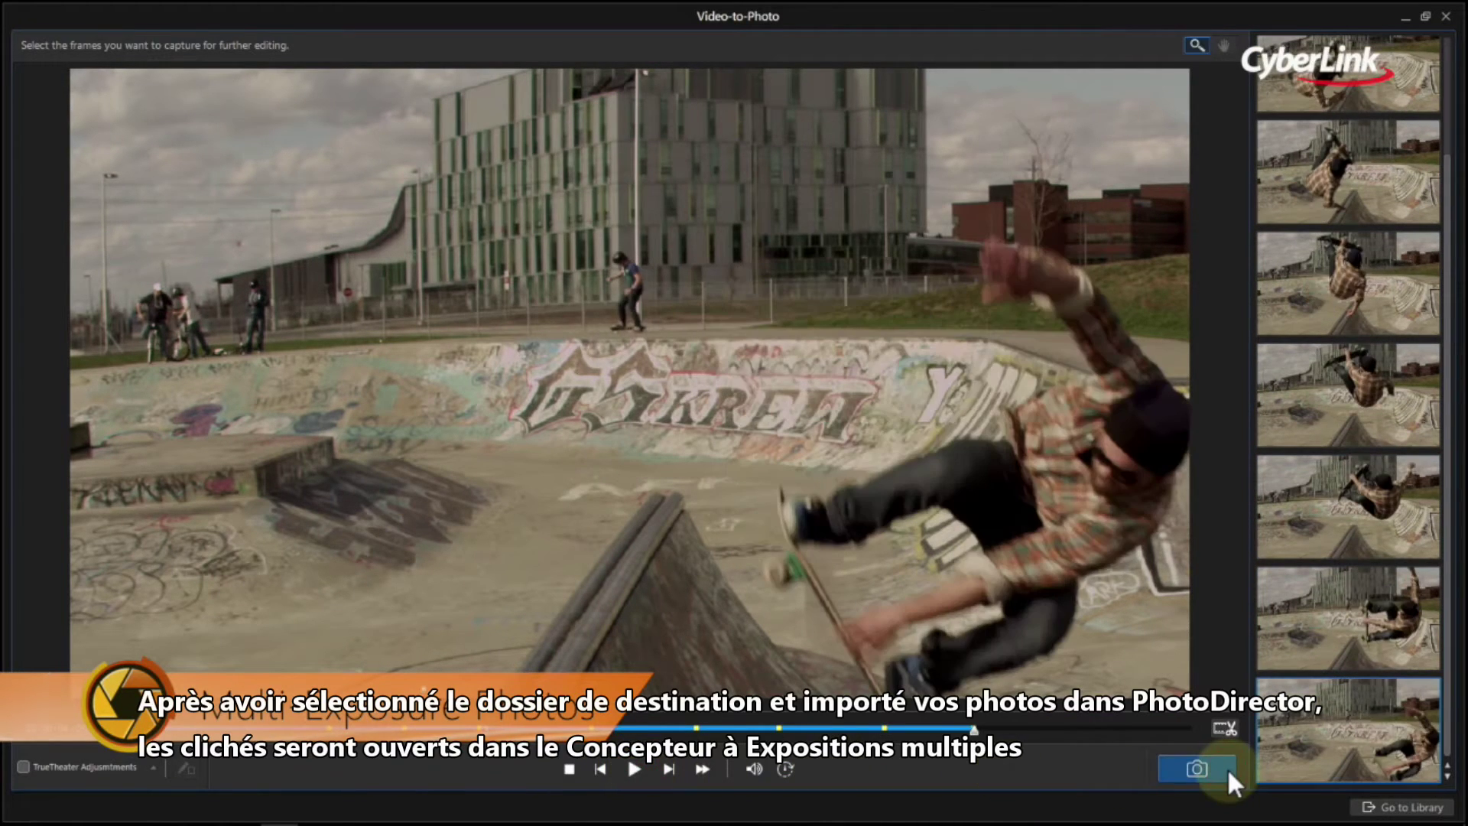
Step: Import the skateboard frames into a subfolder named 'skat'
click(1425, 808)
click(805, 443)
text(skat)
click(848, 488)
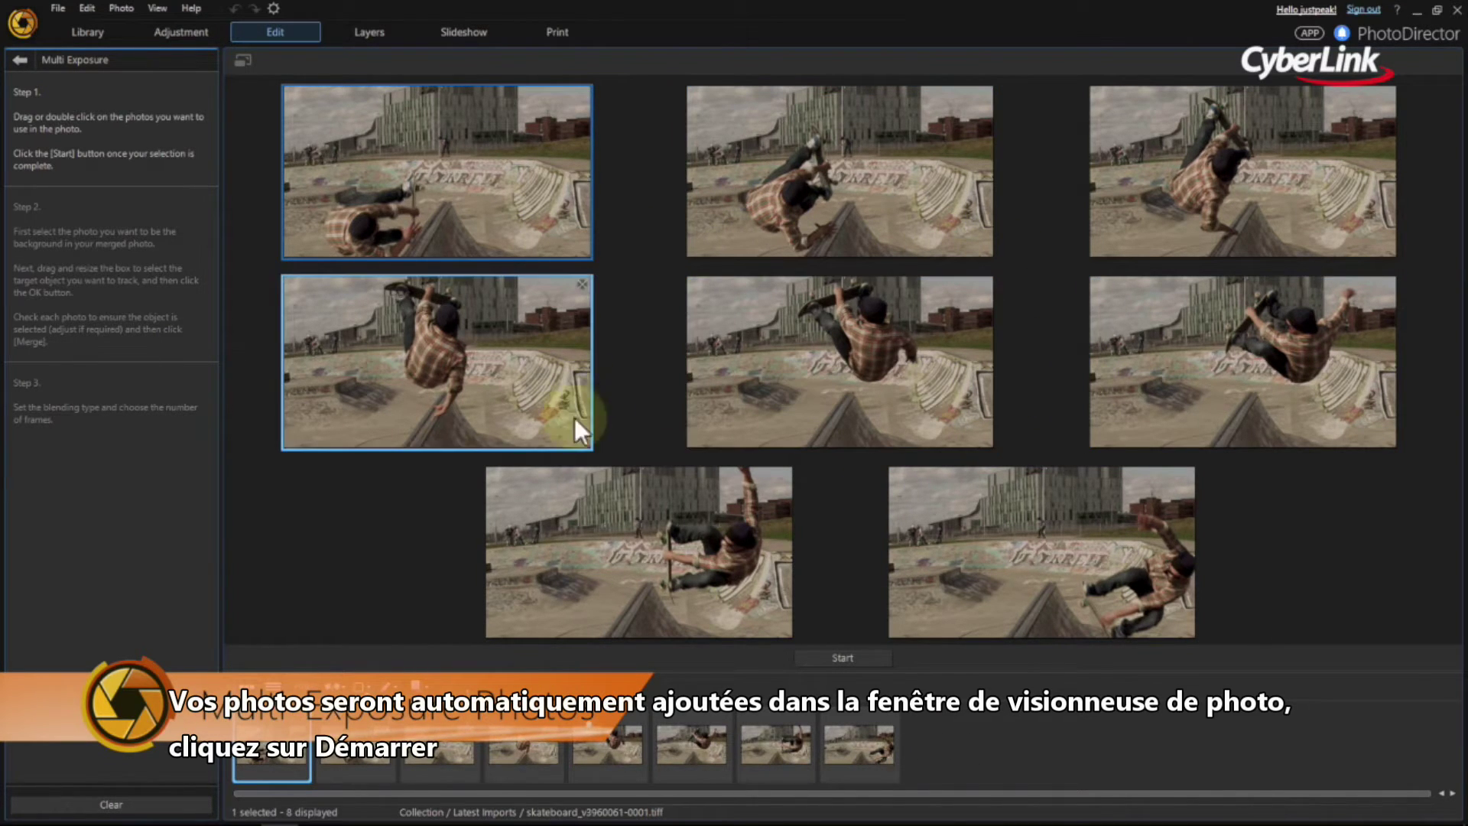
Step: Start Multi Exposure, review all eight skateboard frames, and pick frame 1 as the background
click(882, 659)
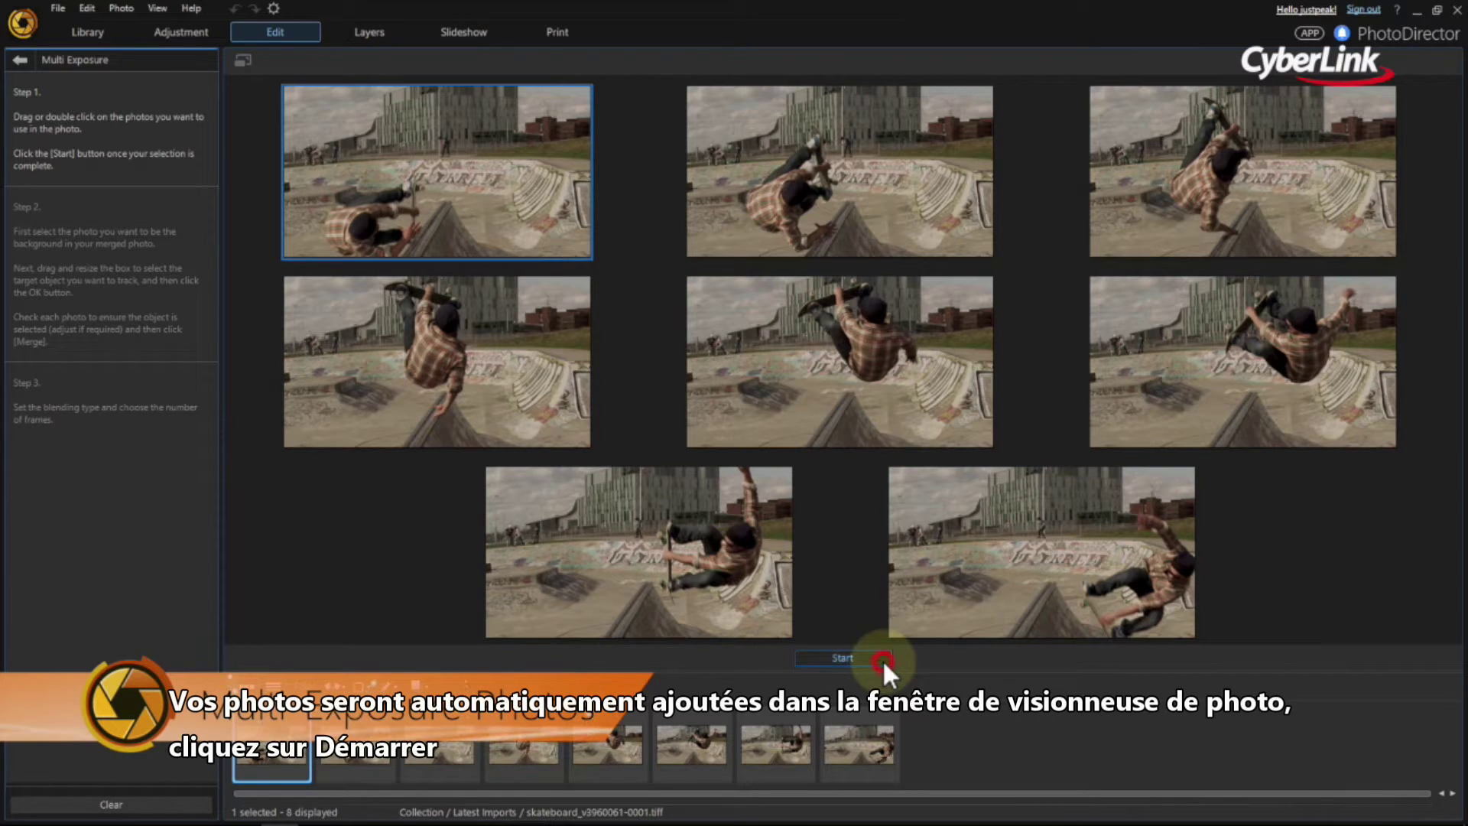
click(910, 478)
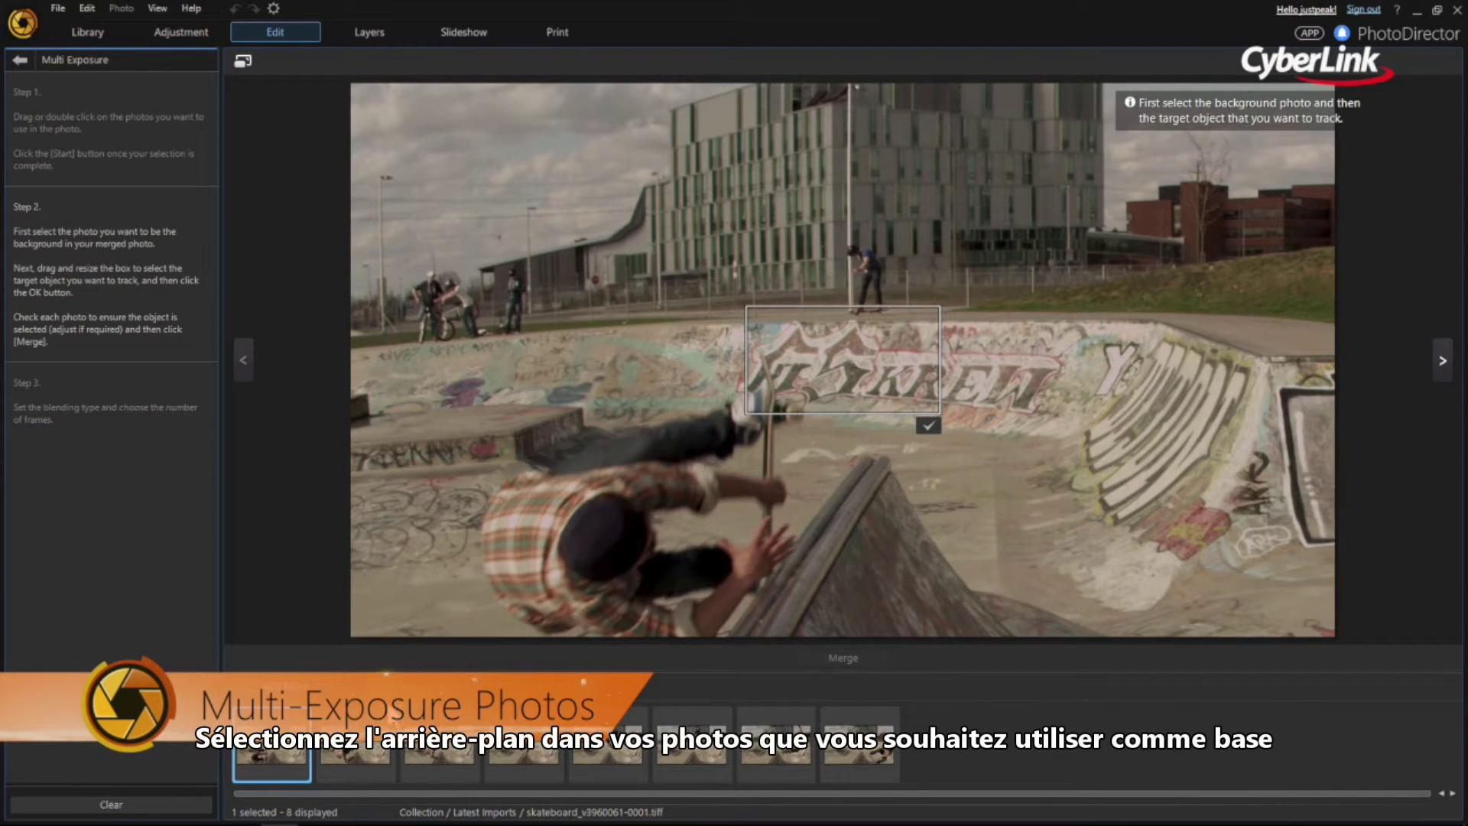
click(370, 760)
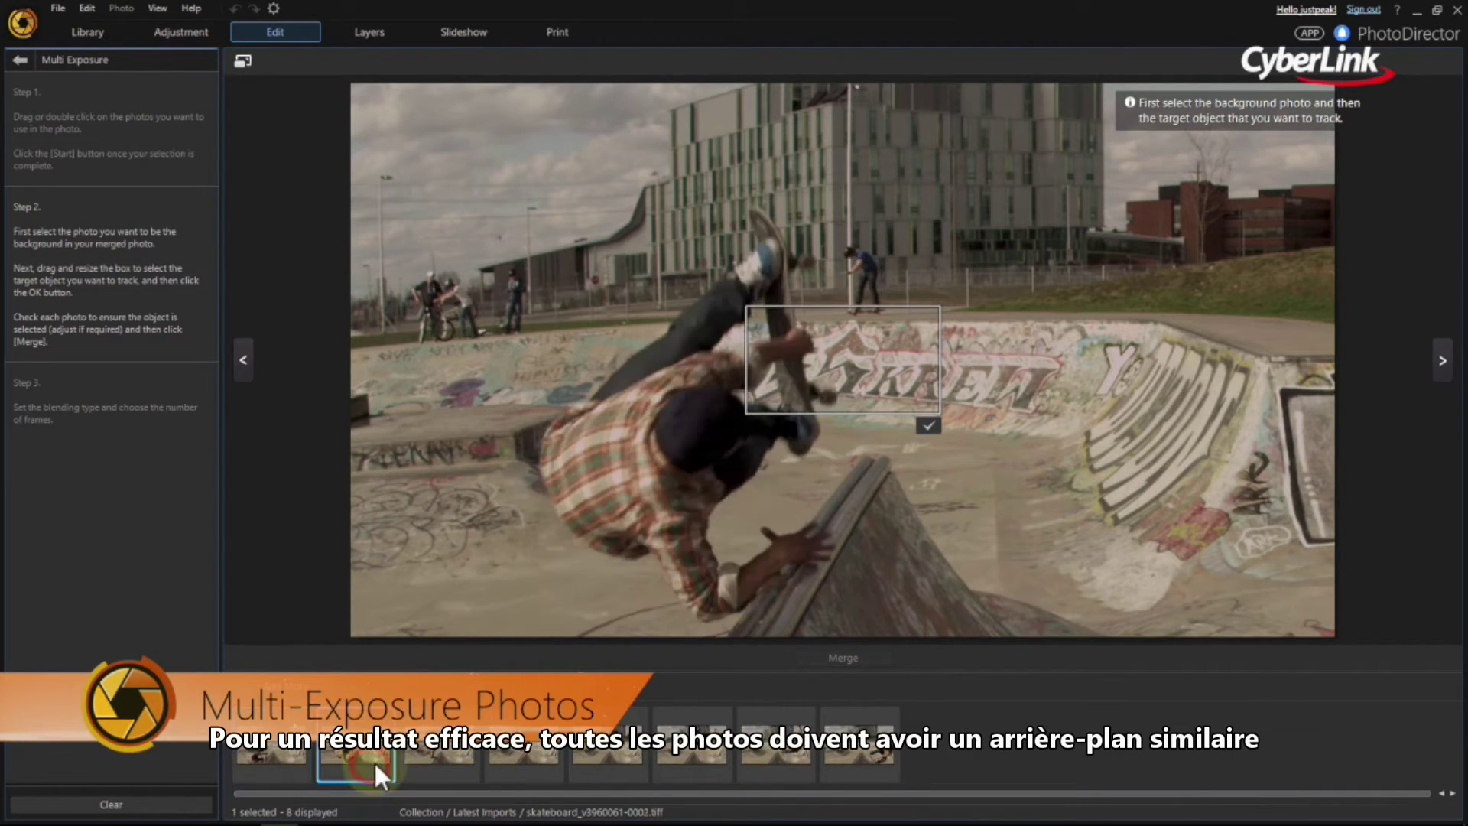
click(447, 765)
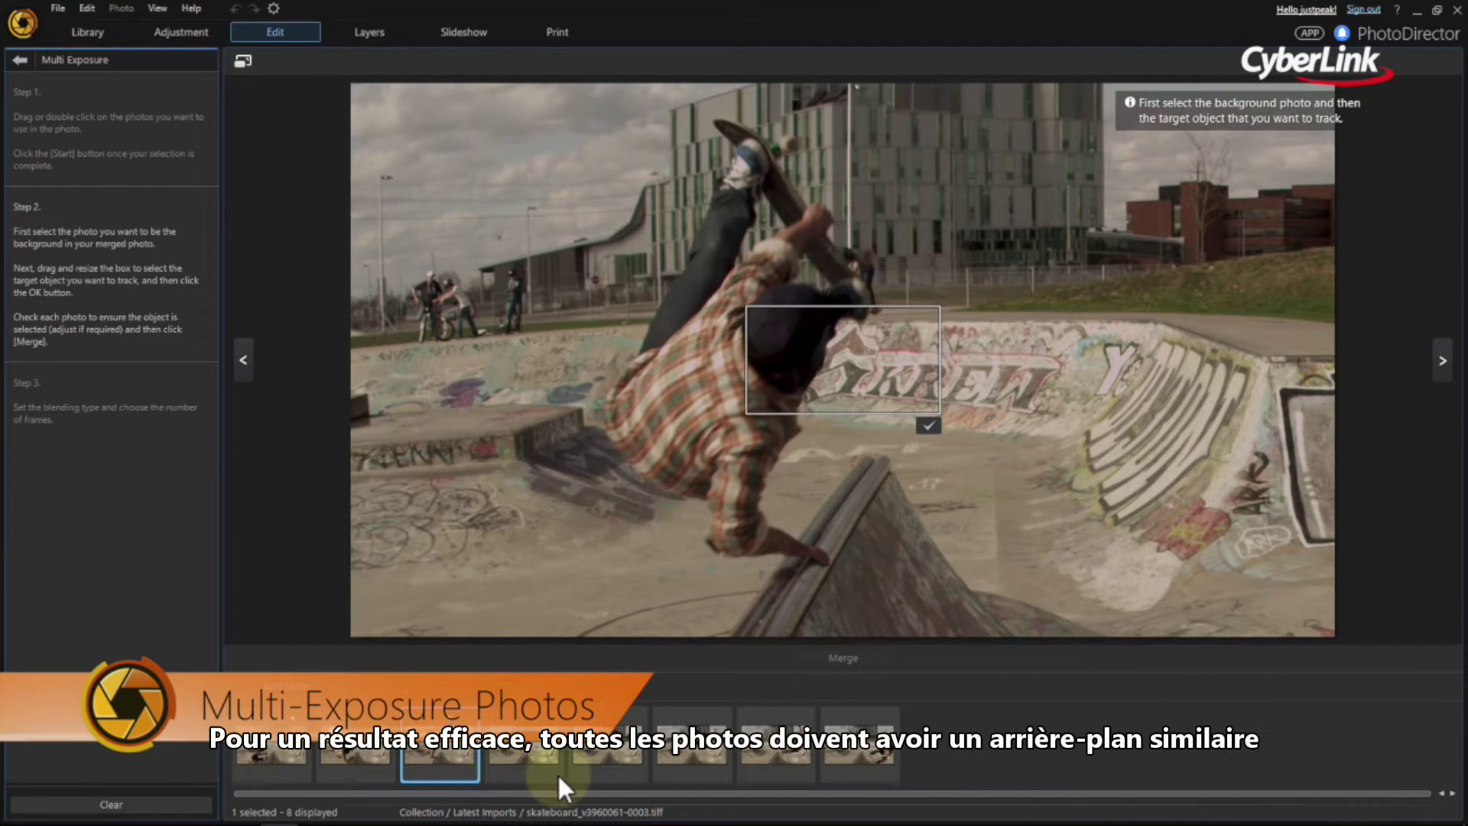
click(517, 754)
click(593, 754)
click(673, 761)
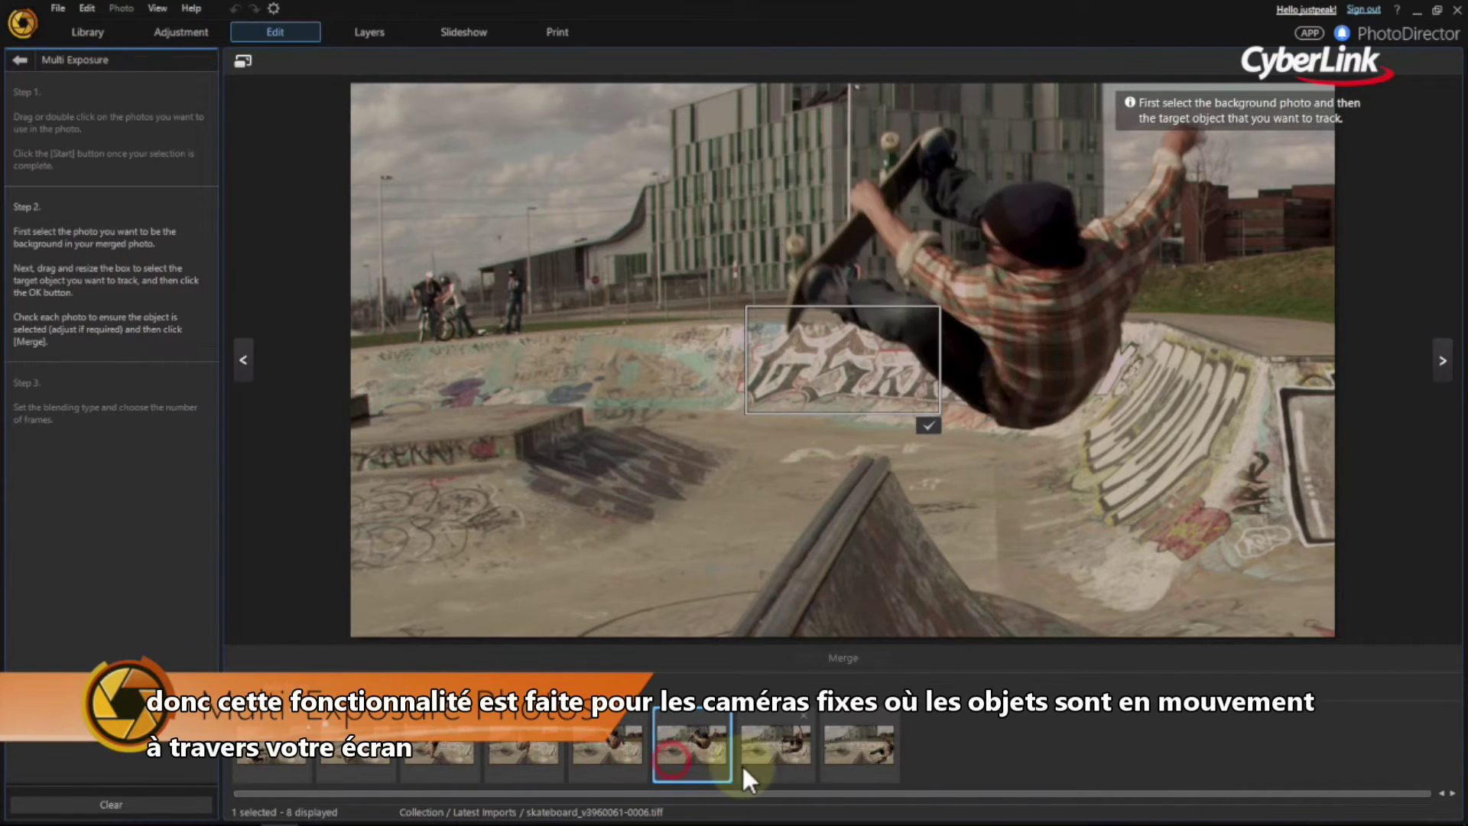
click(765, 764)
click(868, 767)
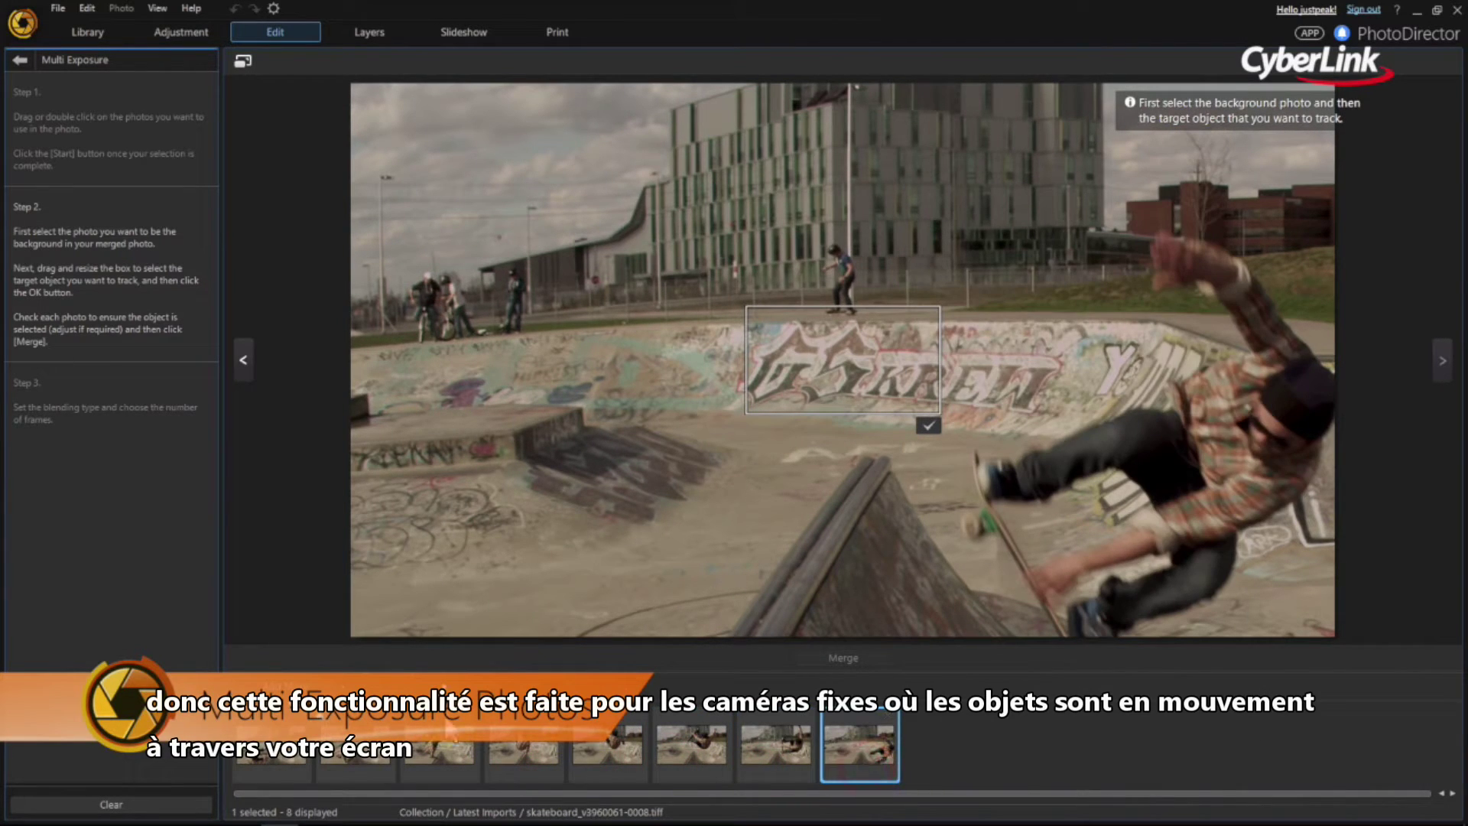
click(283, 761)
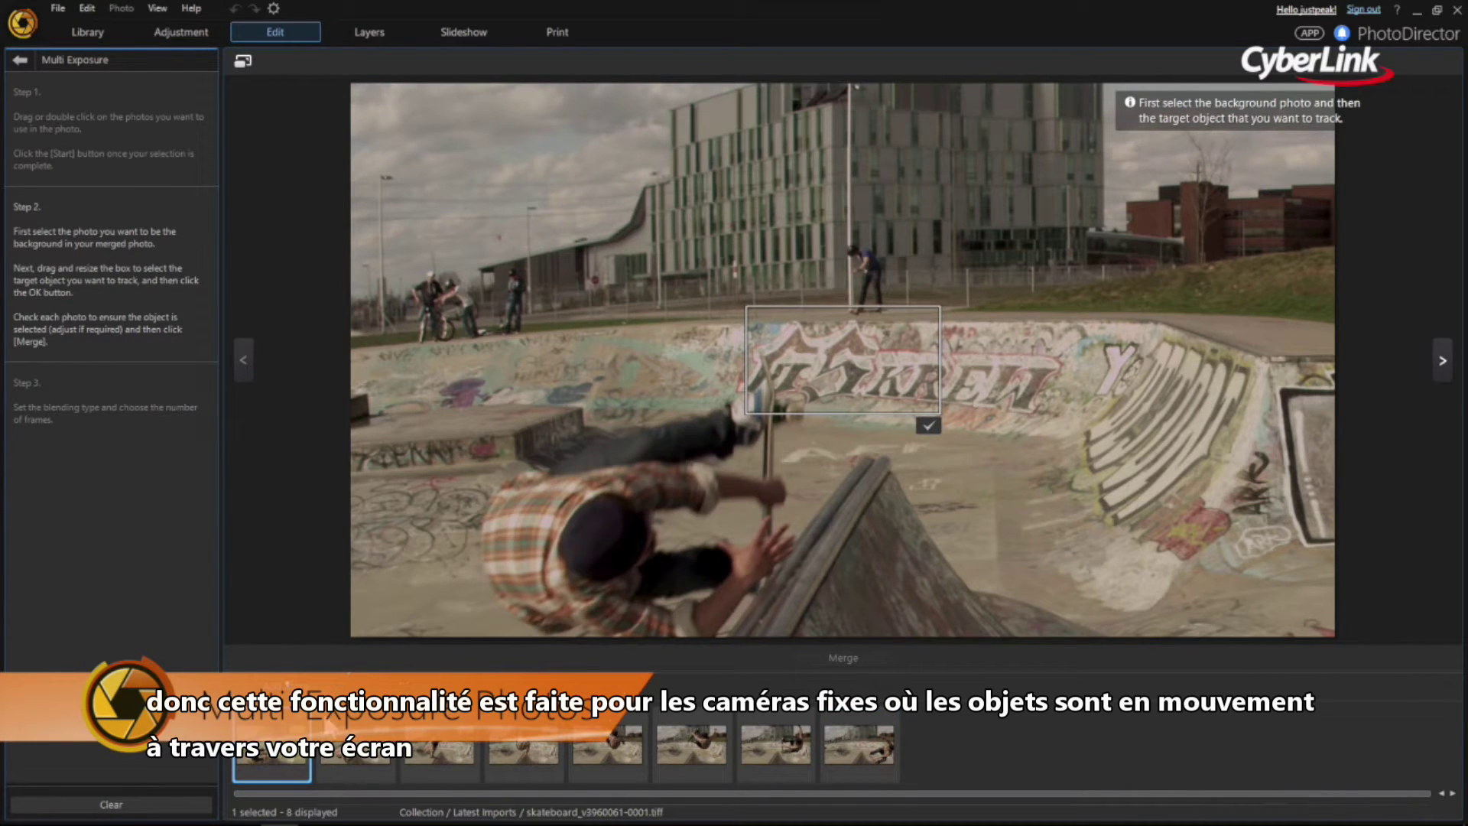
Step: Fit the tracking box around the whole skater and confirm it as the tracked object
drag(846, 387, 584, 491)
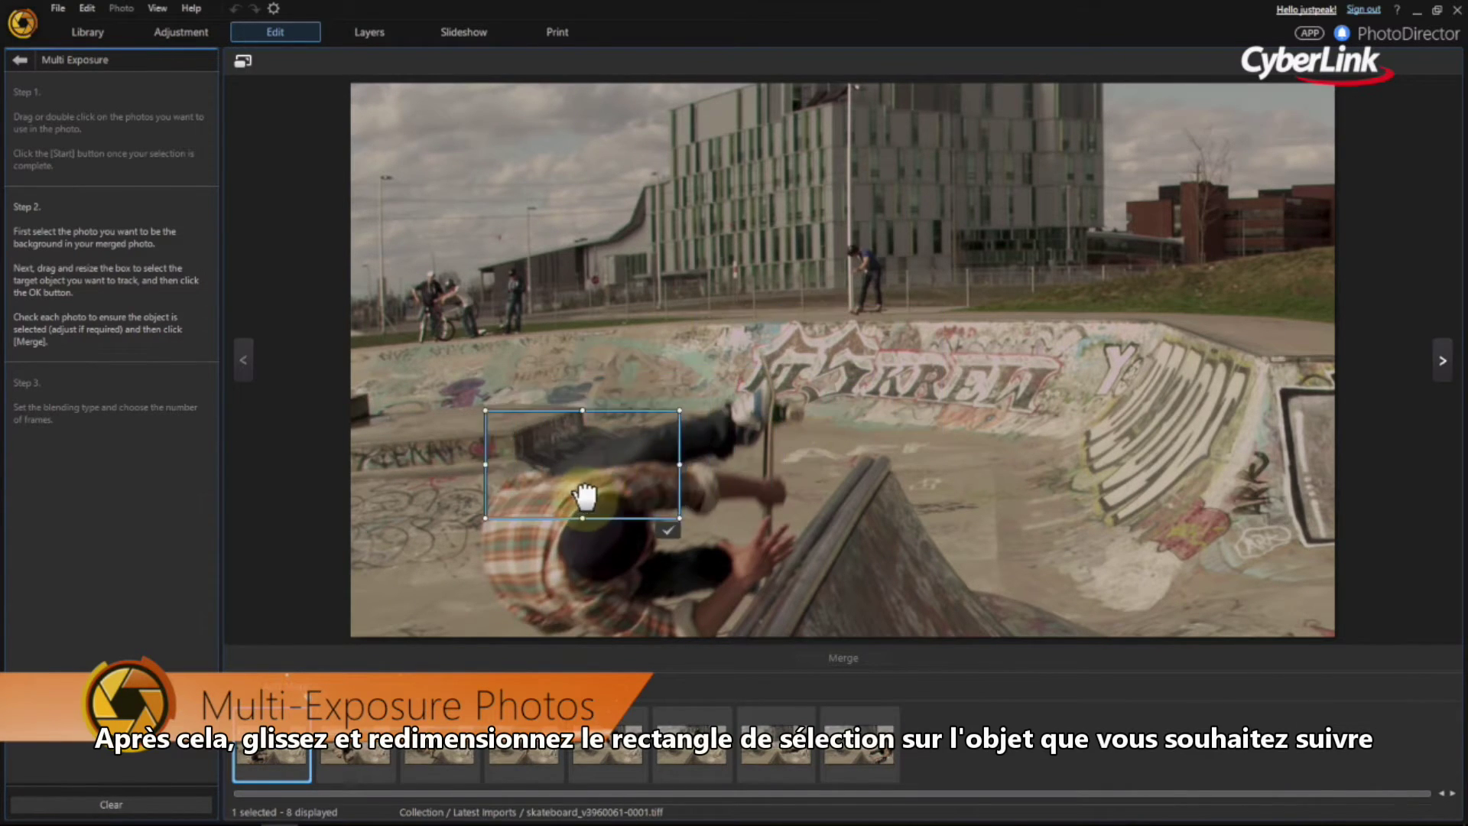
drag(666, 524, 795, 638)
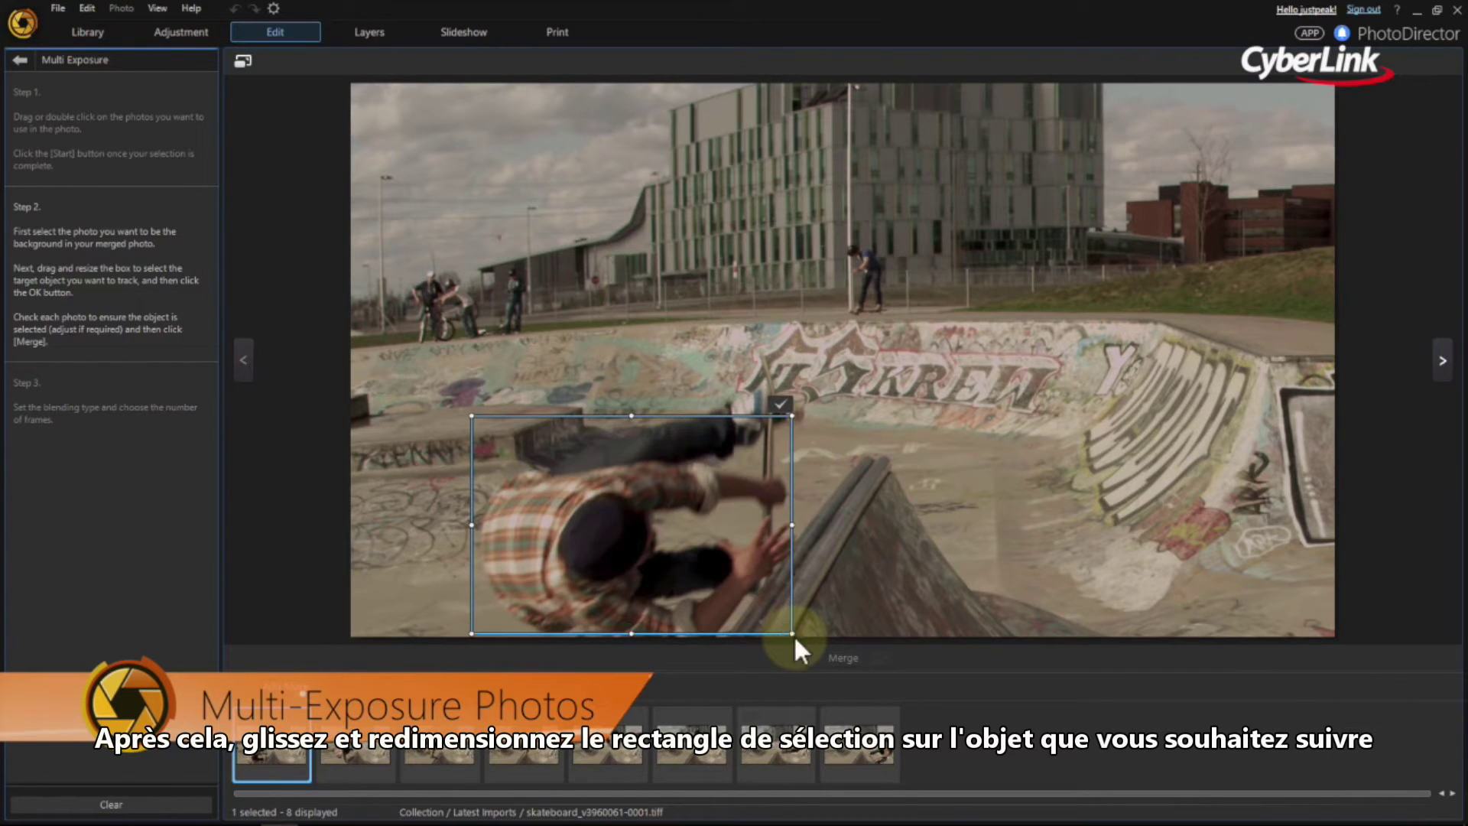
drag(791, 414, 851, 375)
drag(743, 457, 718, 459)
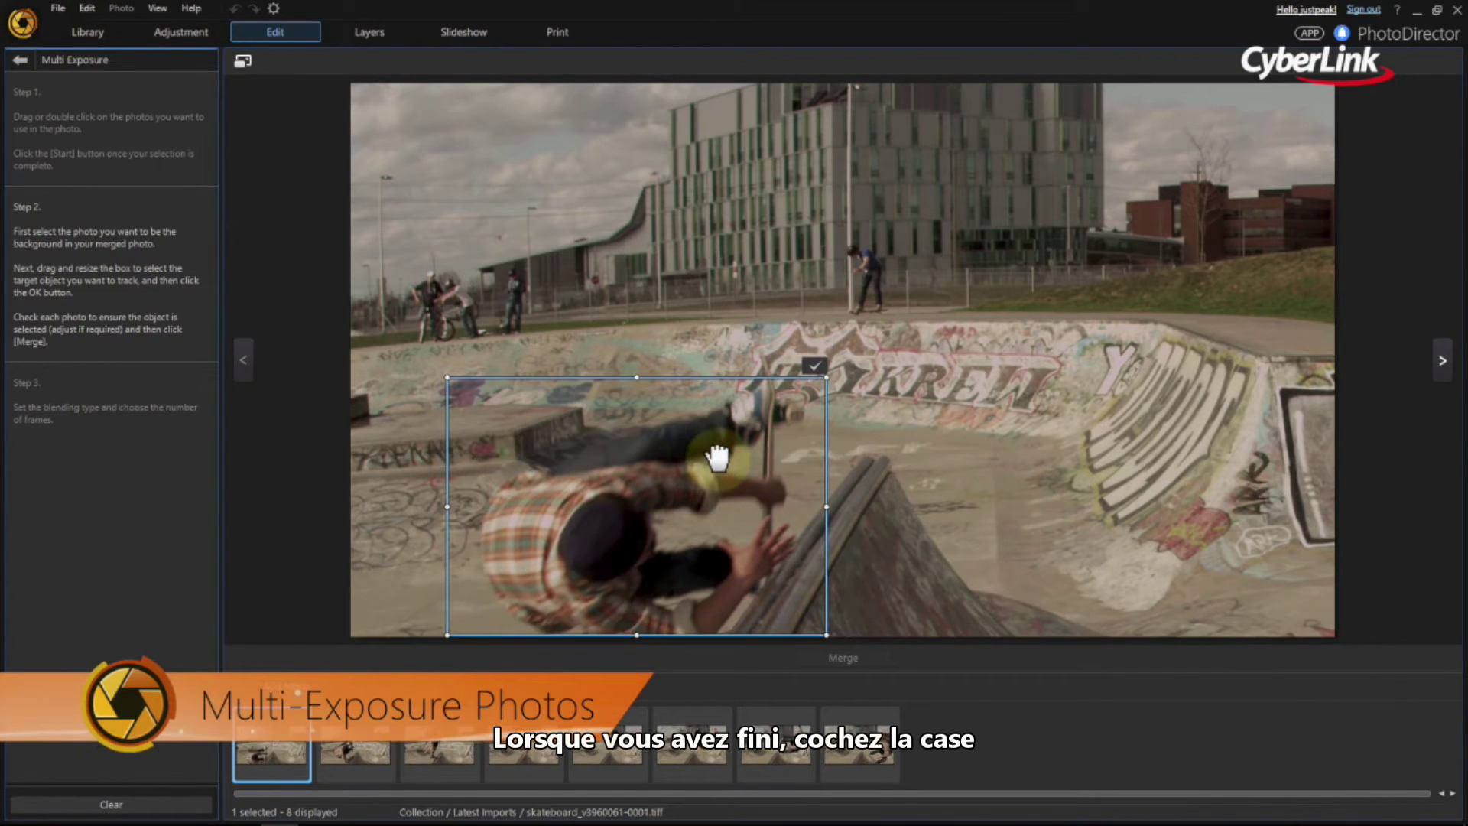
click(817, 365)
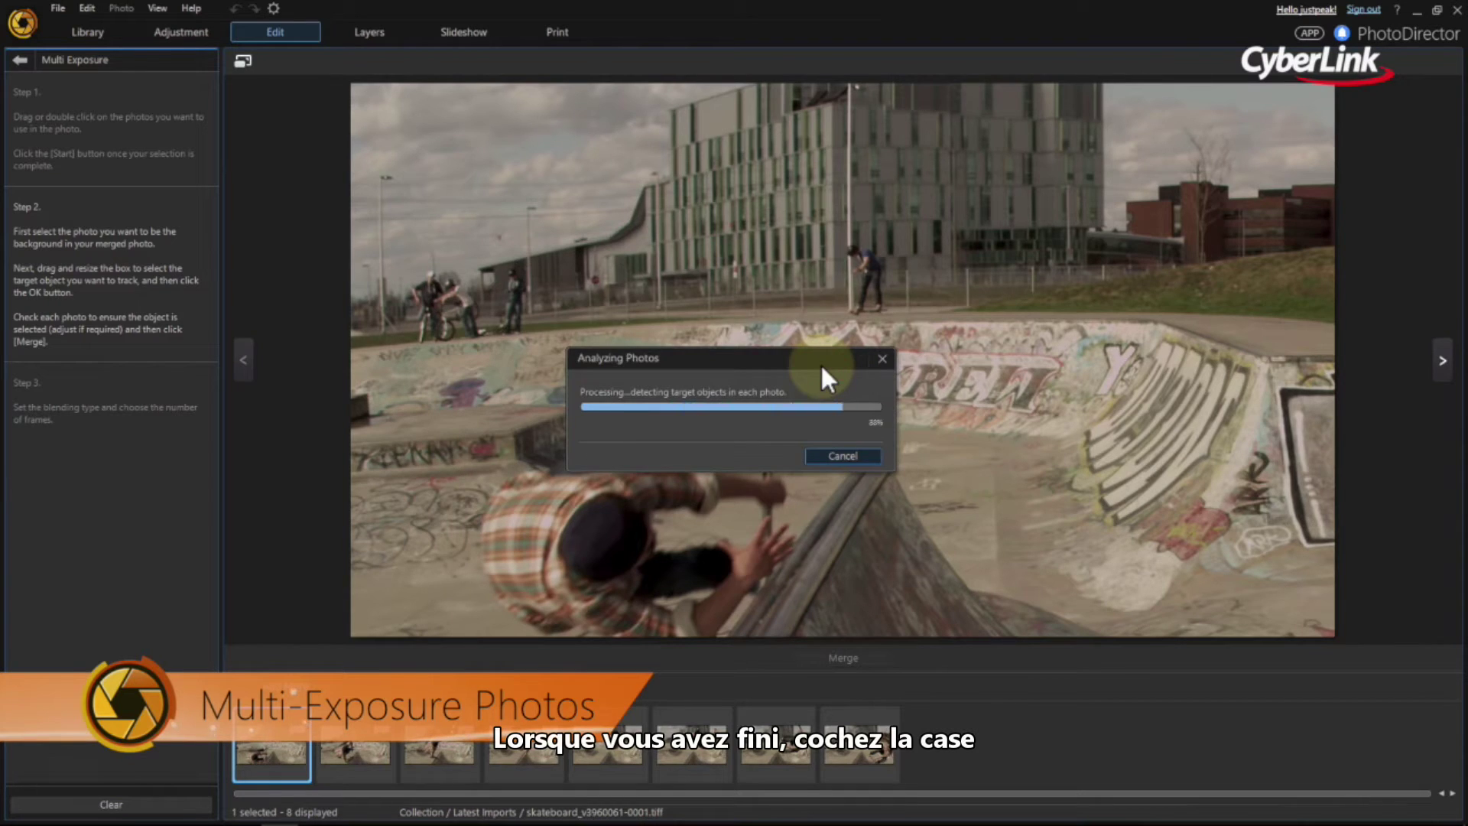
click(904, 477)
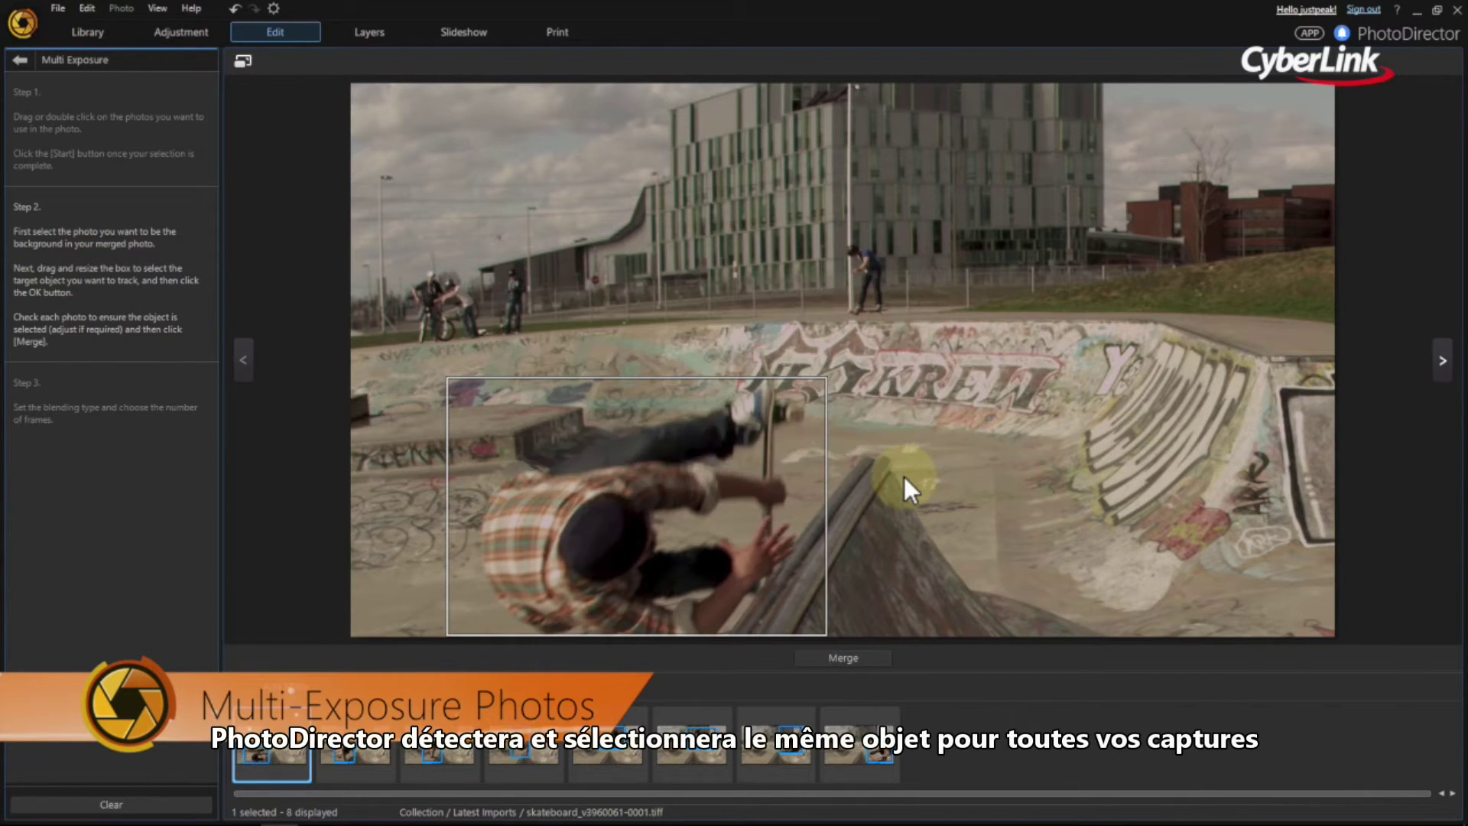
Step: Check the skater's tracking in frames 2 through 8, then merge into one photo
click(379, 768)
click(465, 768)
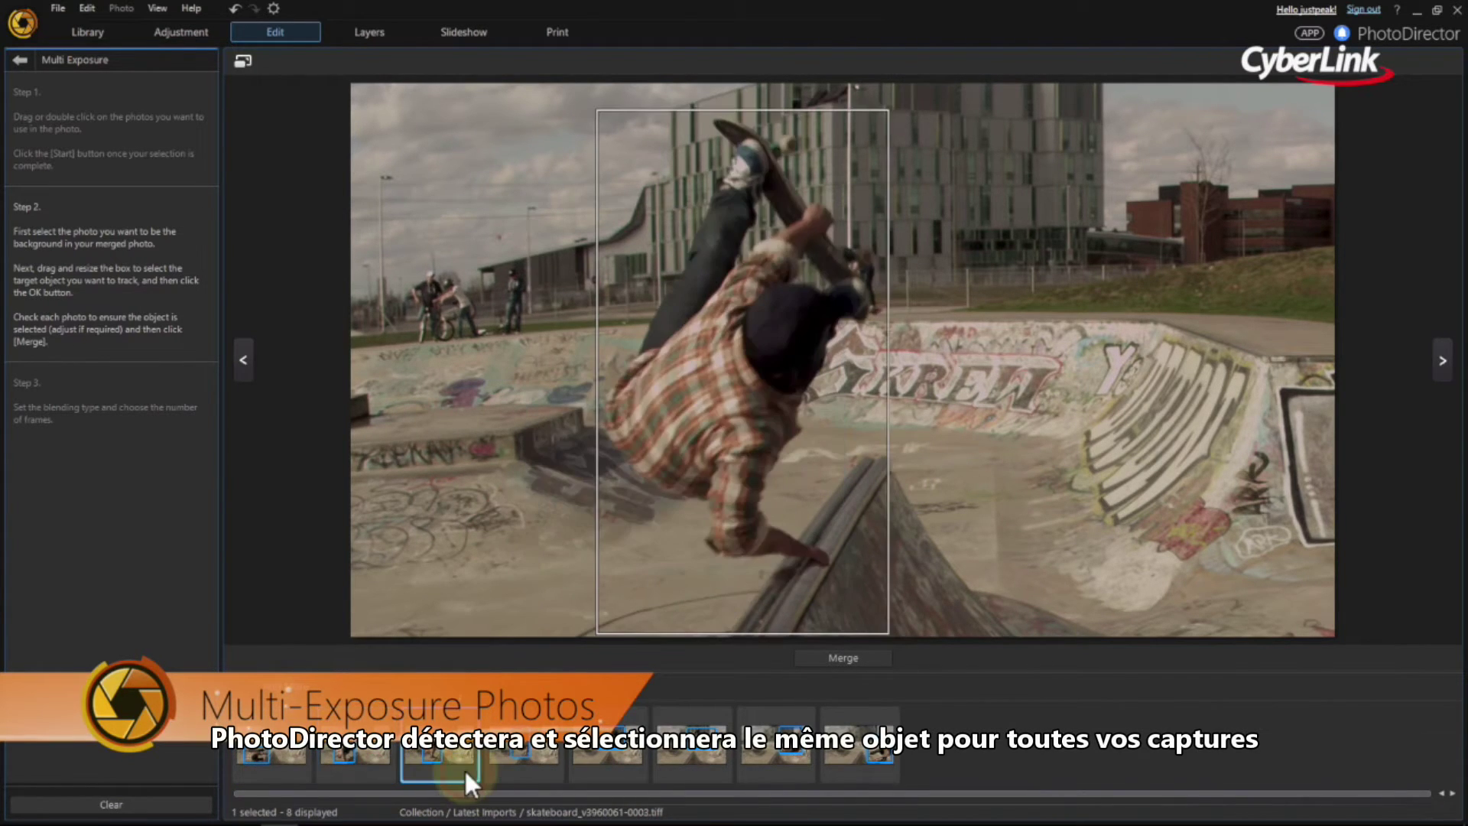
click(547, 769)
click(630, 769)
click(719, 765)
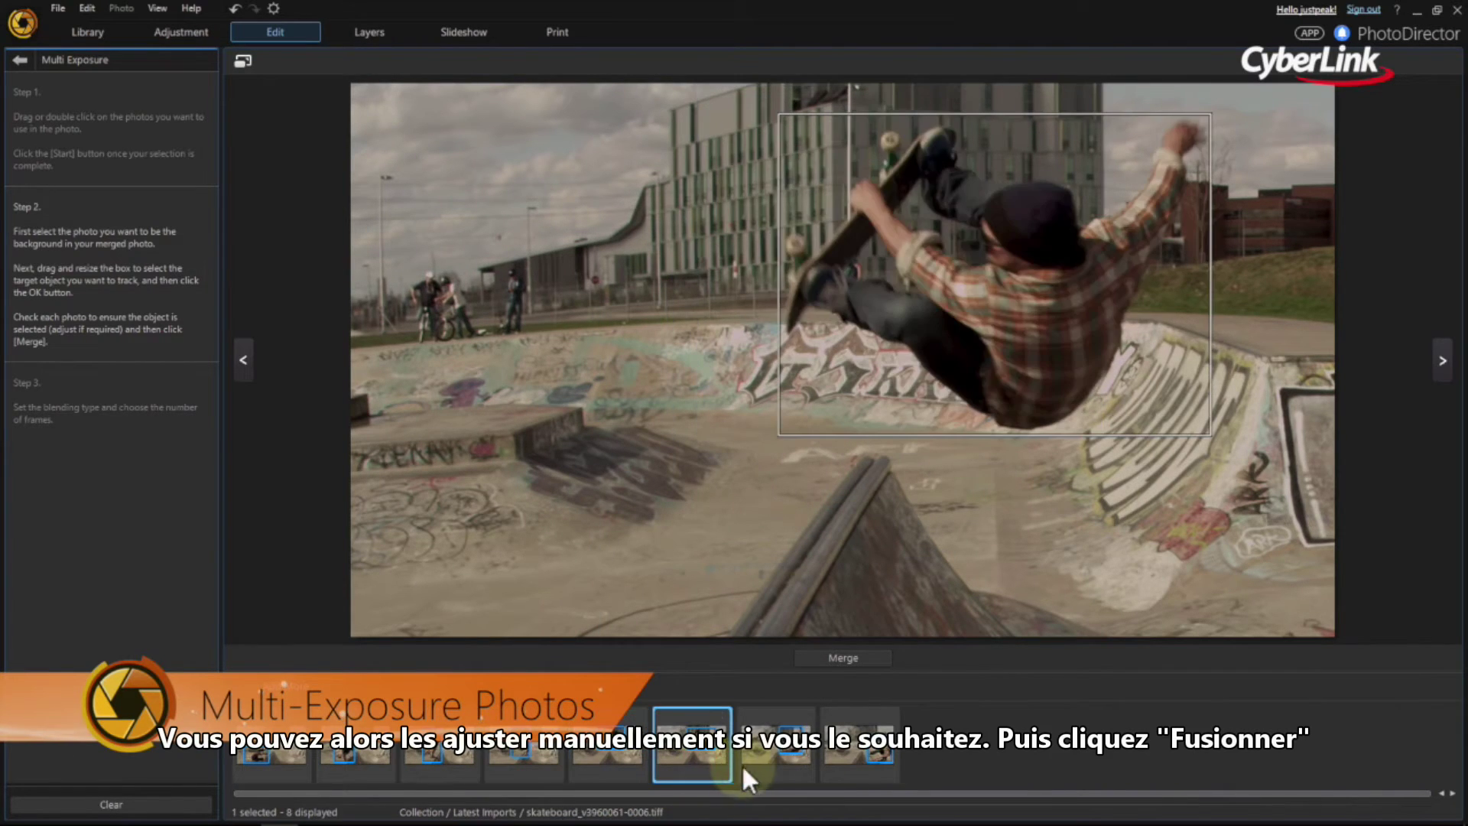
click(780, 758)
click(865, 764)
click(878, 659)
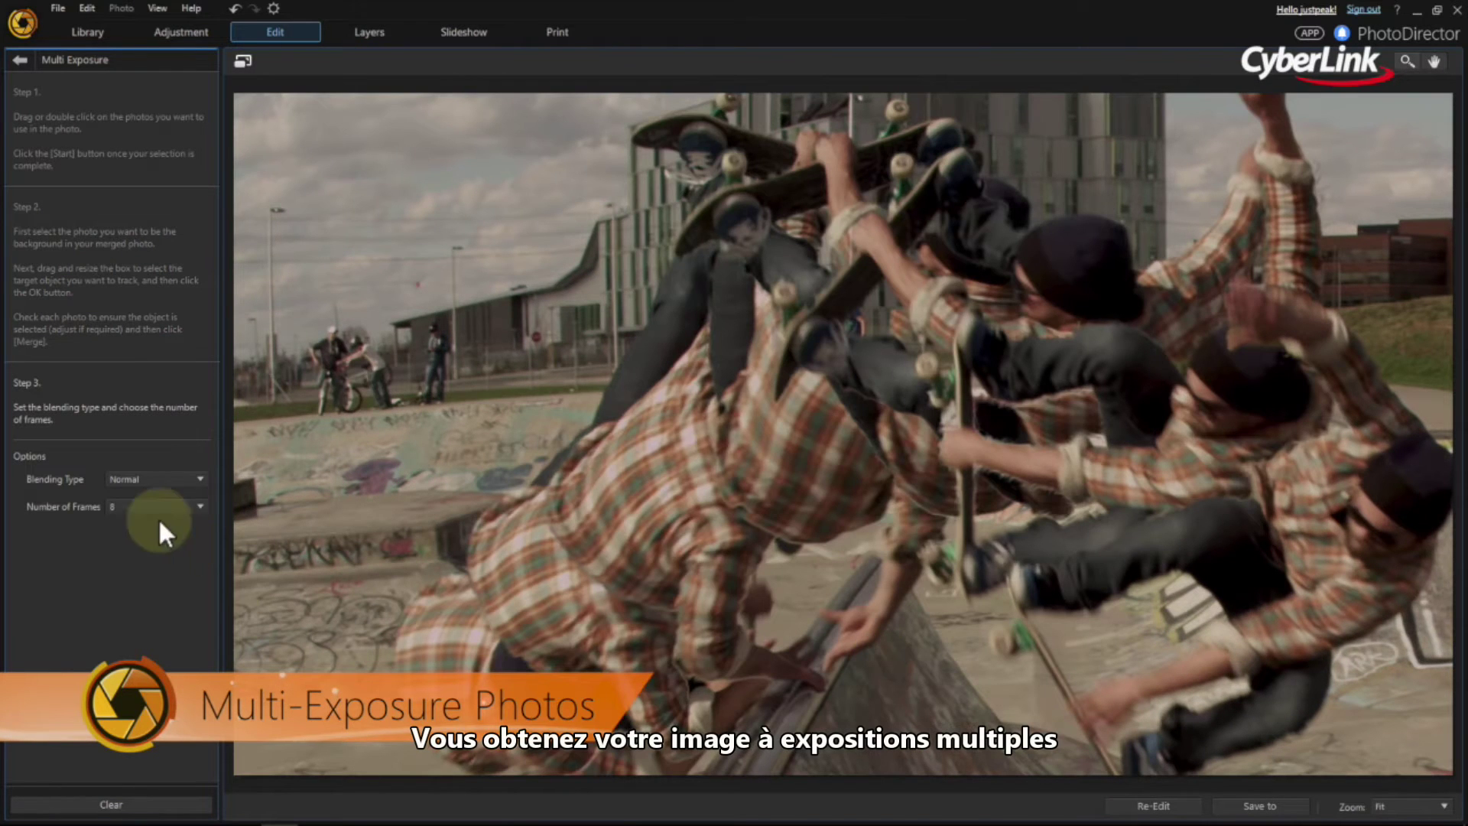
Step: Set the Number of Frames to 5, after trying 7, 6 and 4
click(179, 510)
click(170, 642)
click(192, 507)
click(186, 623)
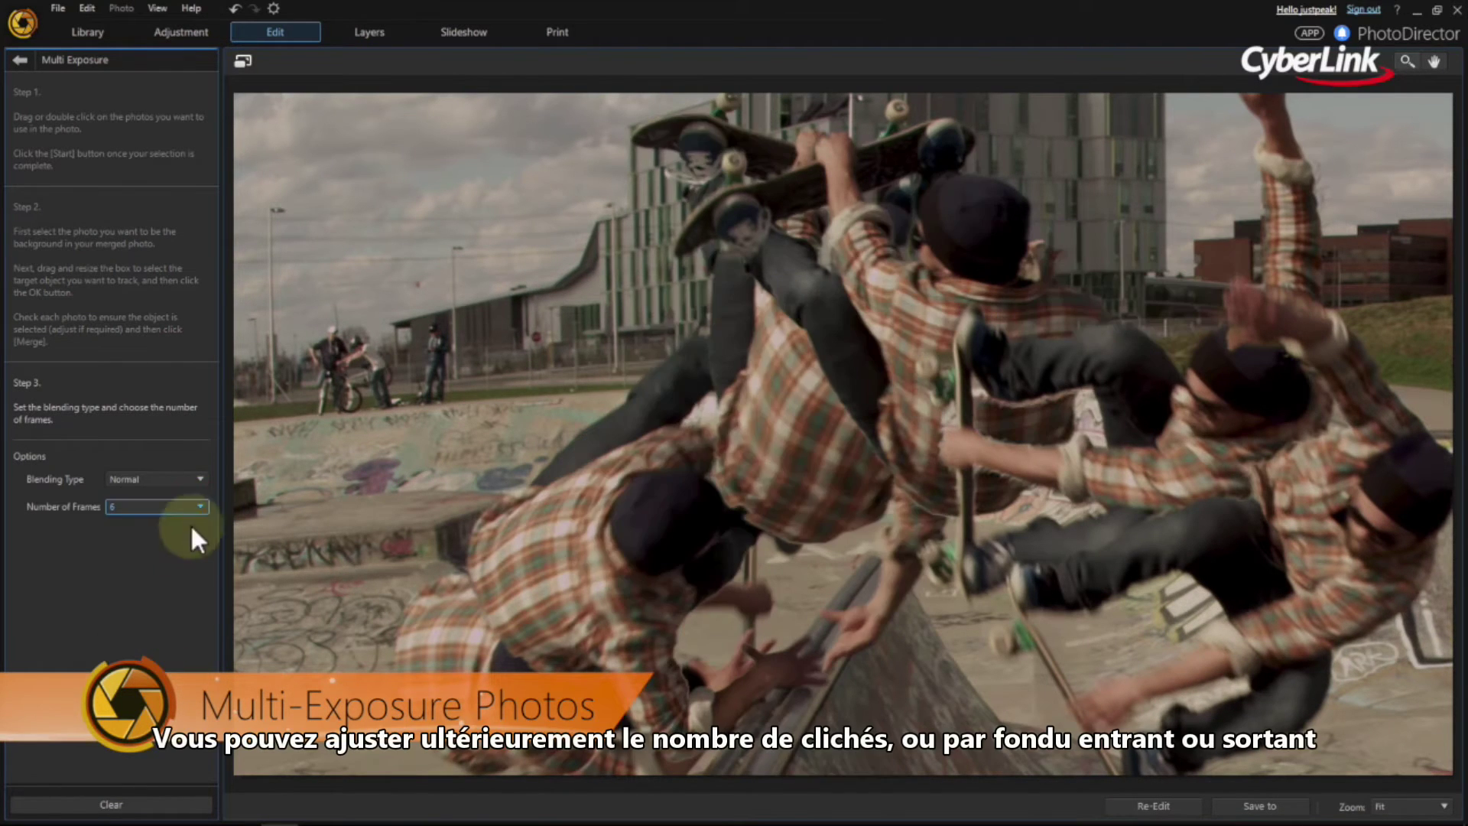
click(190, 508)
click(183, 594)
click(191, 507)
click(185, 574)
click(191, 508)
click(182, 593)
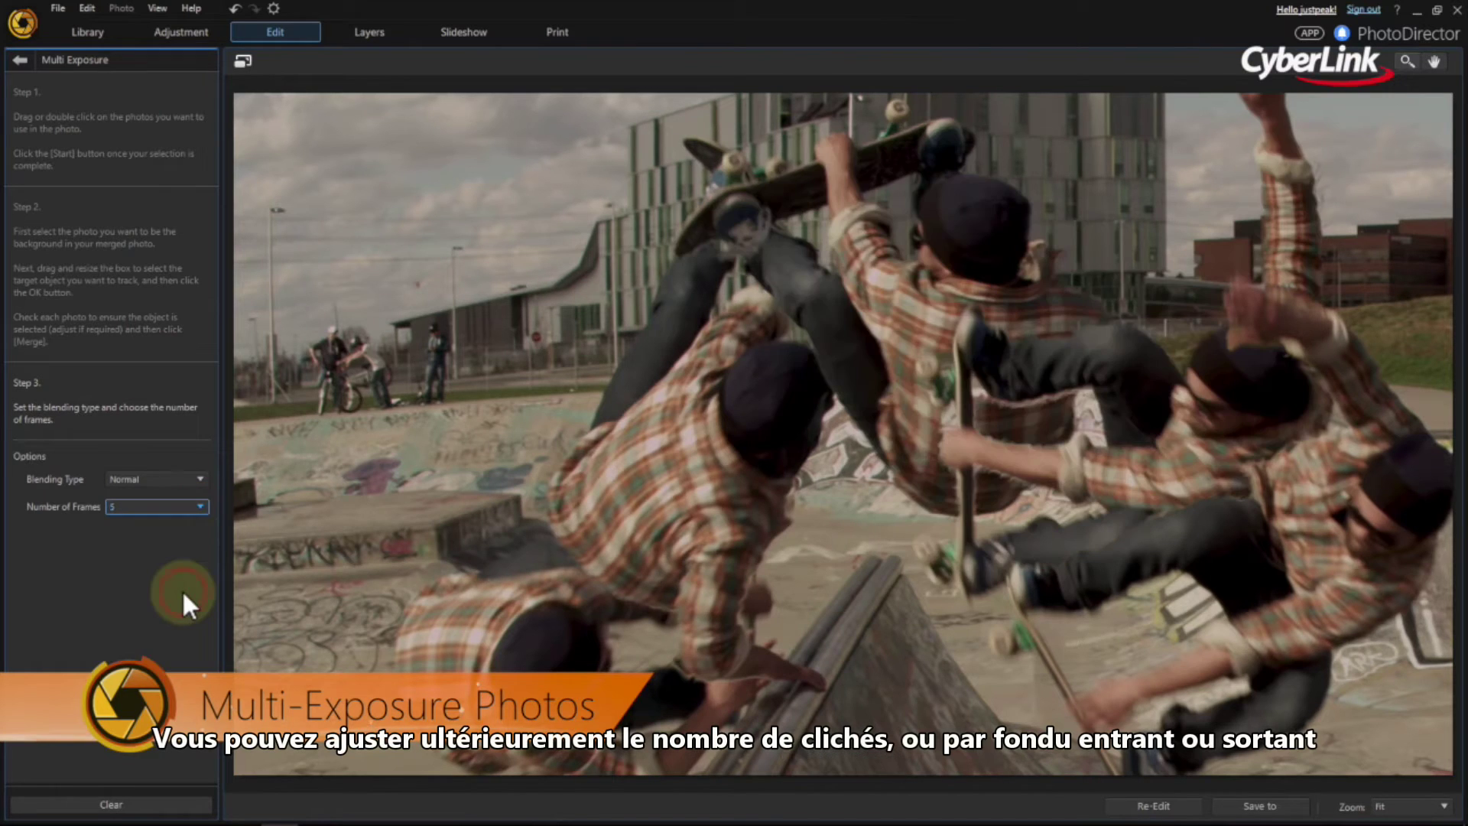
Step: Set the Blending Type to Fade Out instead of Fade In
click(195, 479)
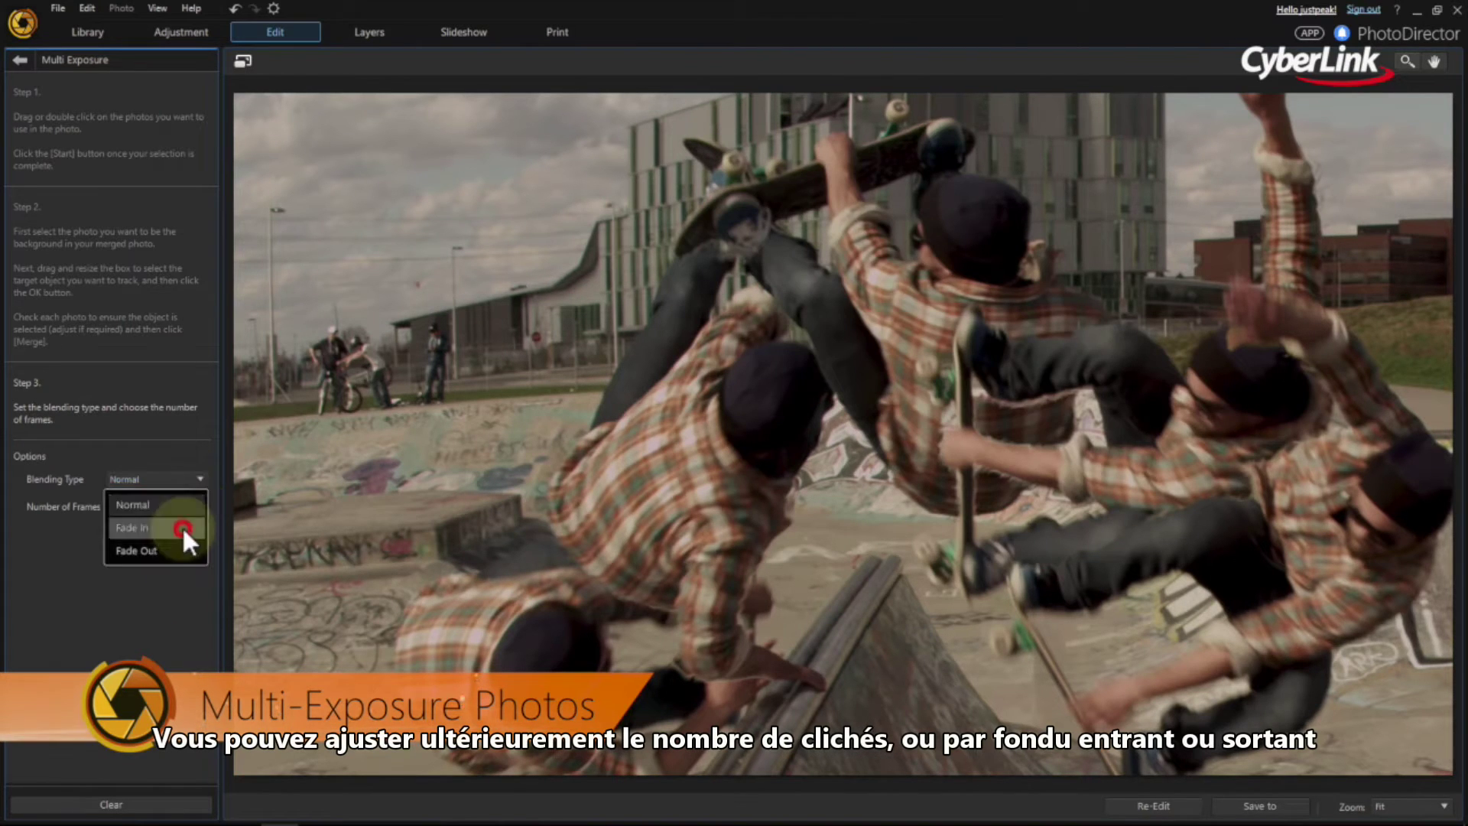
click(182, 528)
click(182, 480)
click(179, 547)
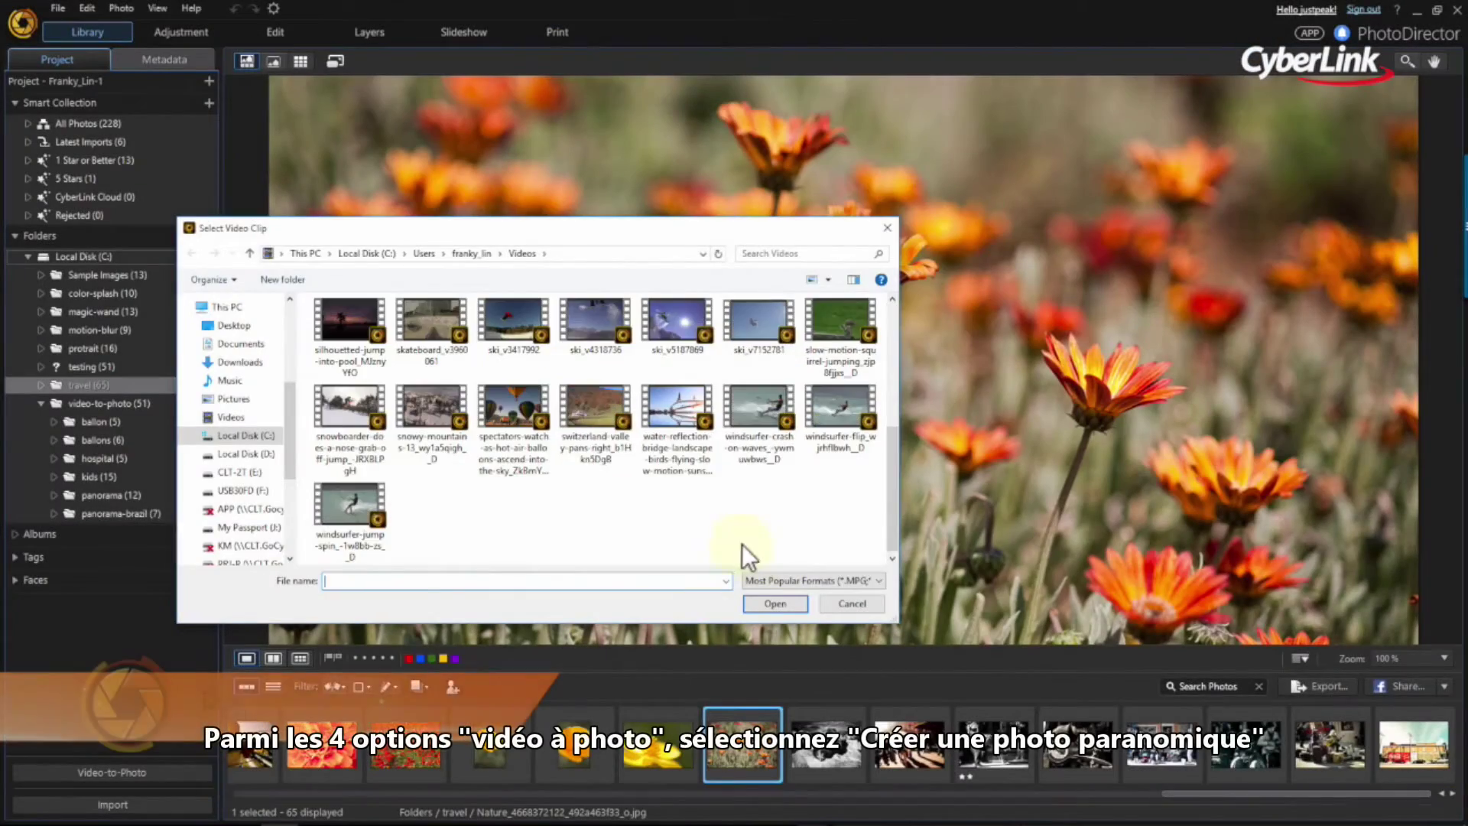
Step: Open the valley video for Create a Panorama Photo and capture its first two frames
click(803, 604)
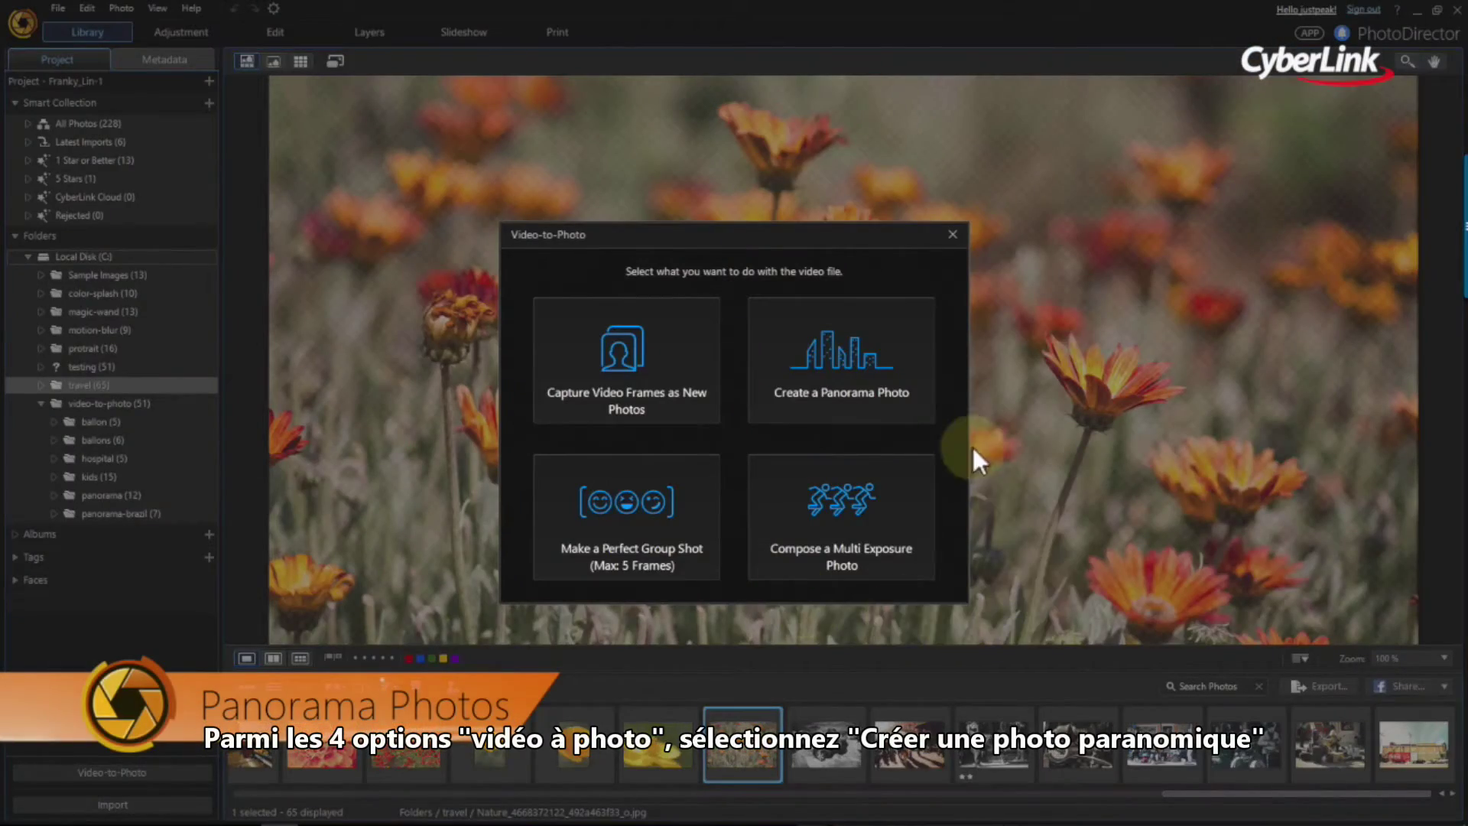
click(930, 411)
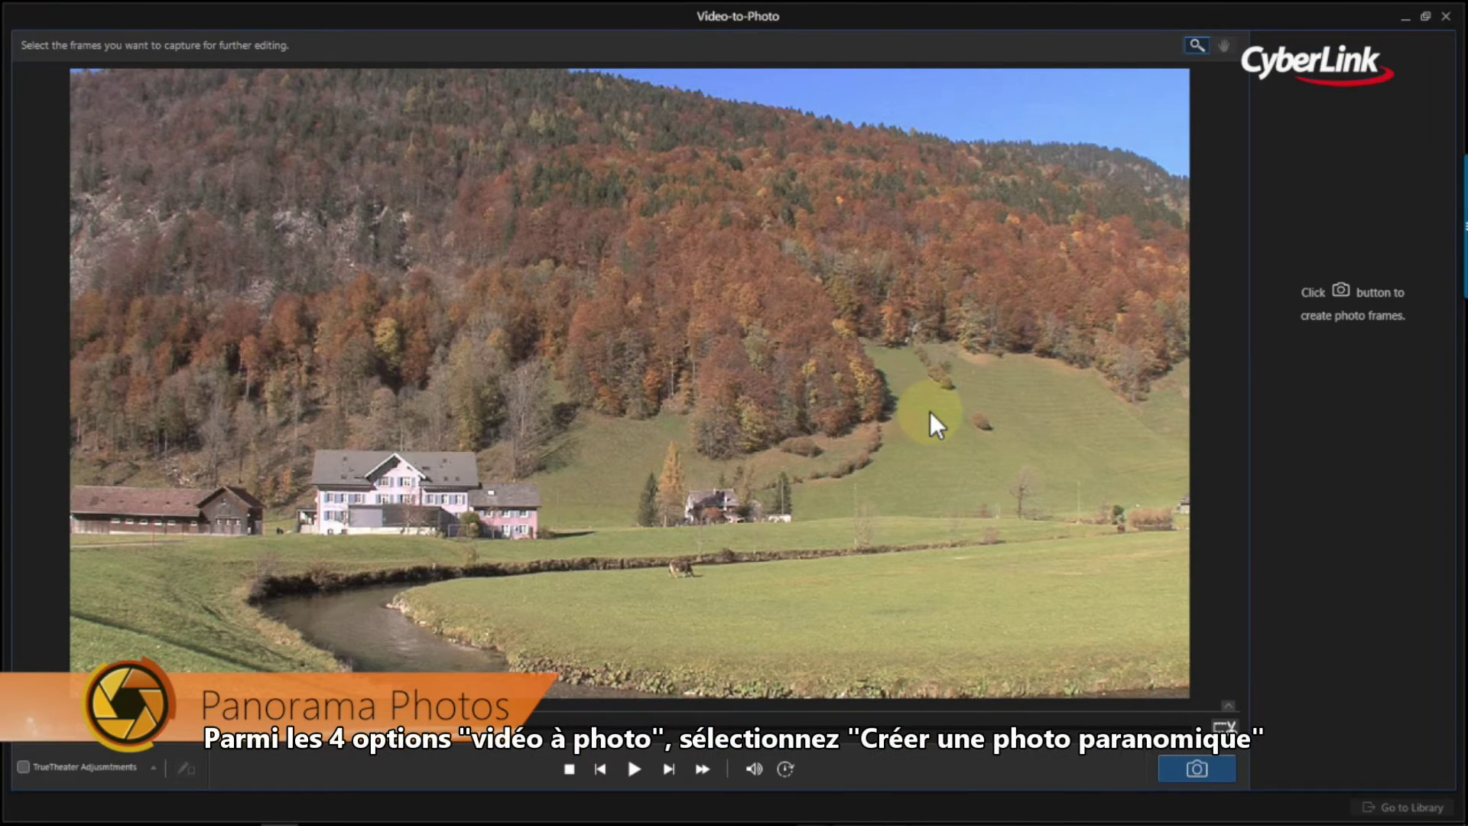
click(1181, 769)
click(632, 768)
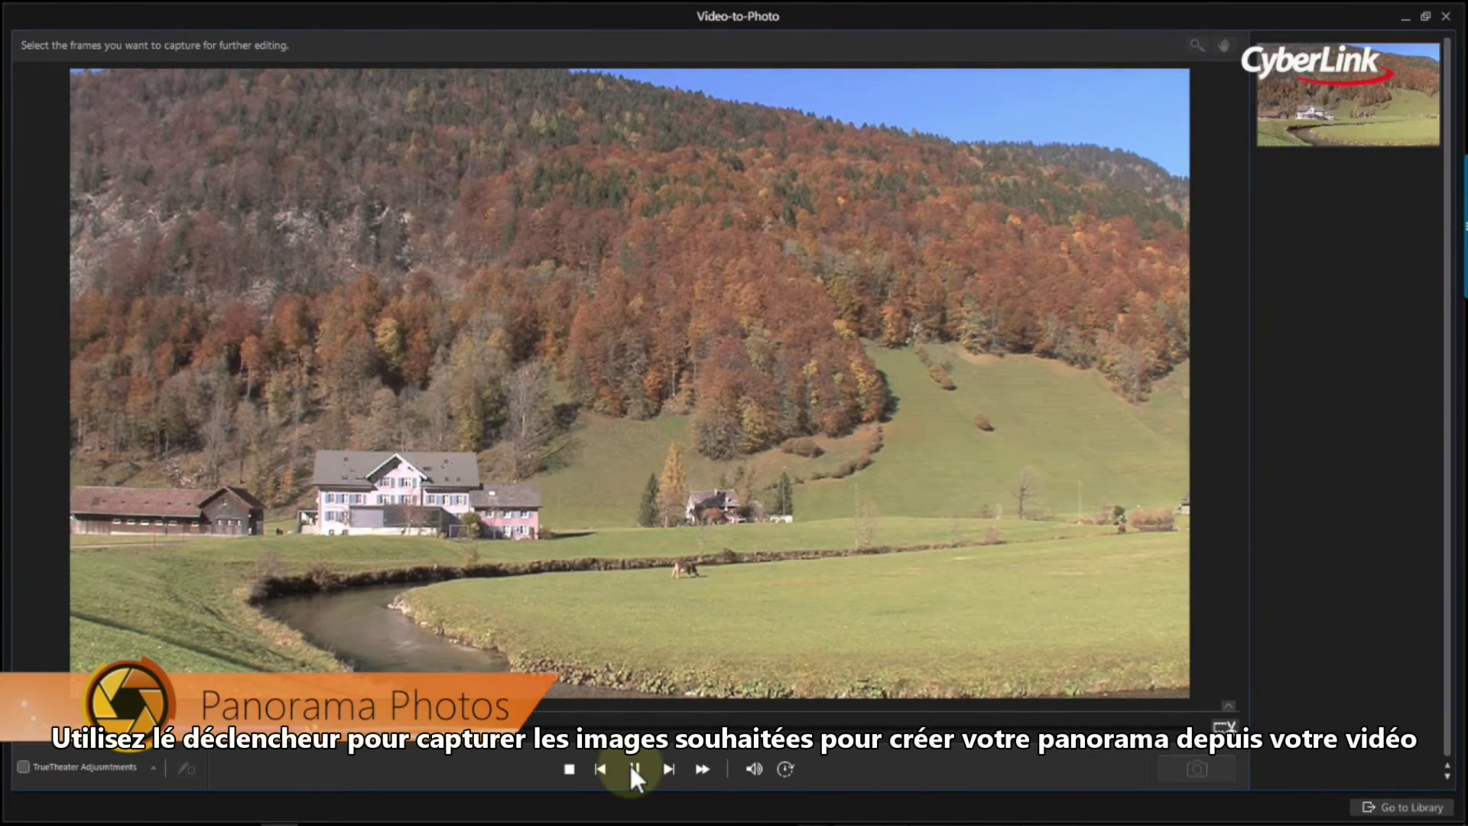
click(632, 768)
click(1185, 771)
Step: Capture three more valley frames and export all five to the Panorama tool
click(633, 770)
click(633, 769)
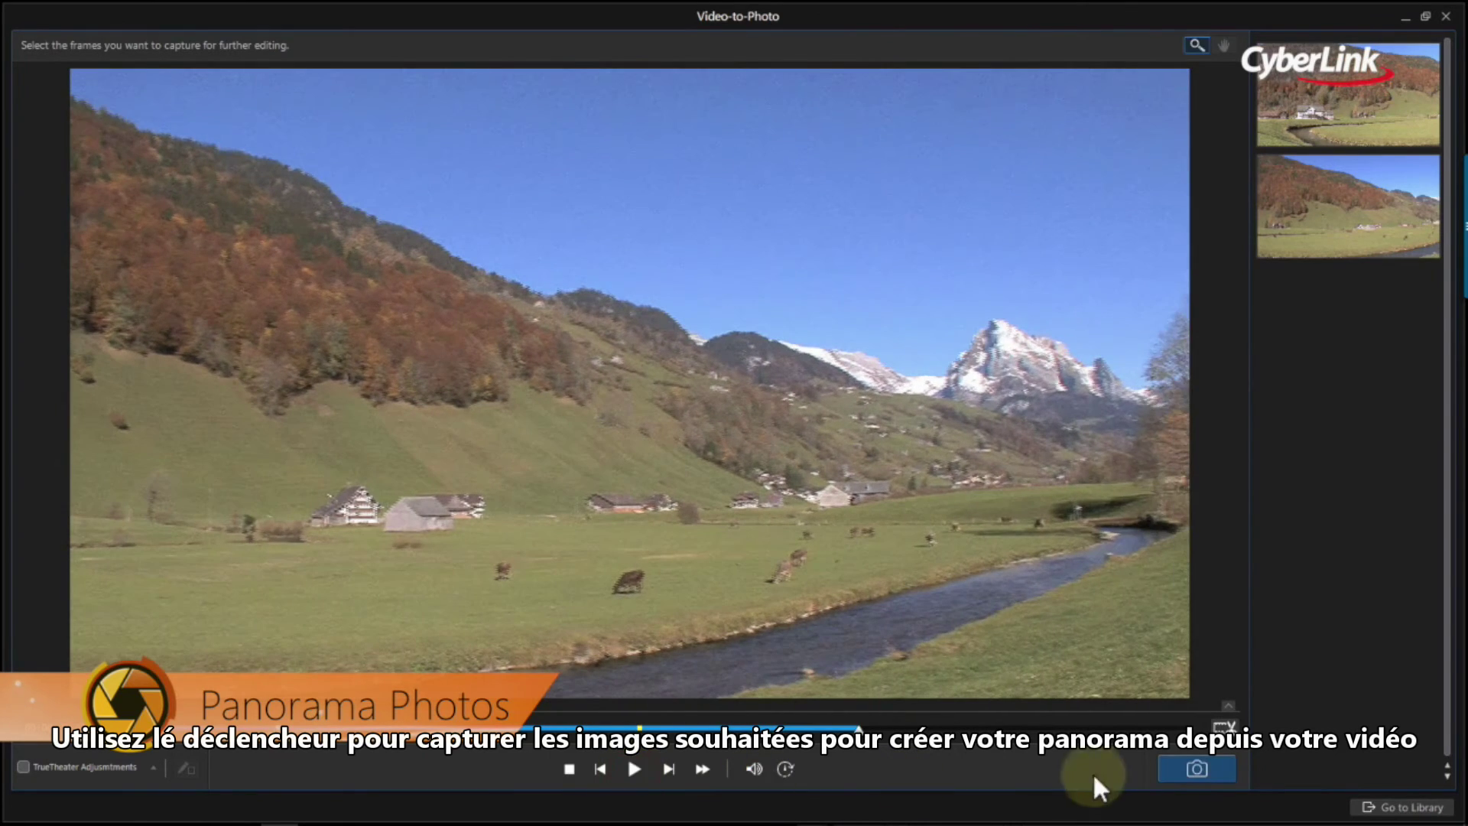
click(1190, 770)
click(635, 767)
click(635, 766)
click(1209, 772)
click(638, 768)
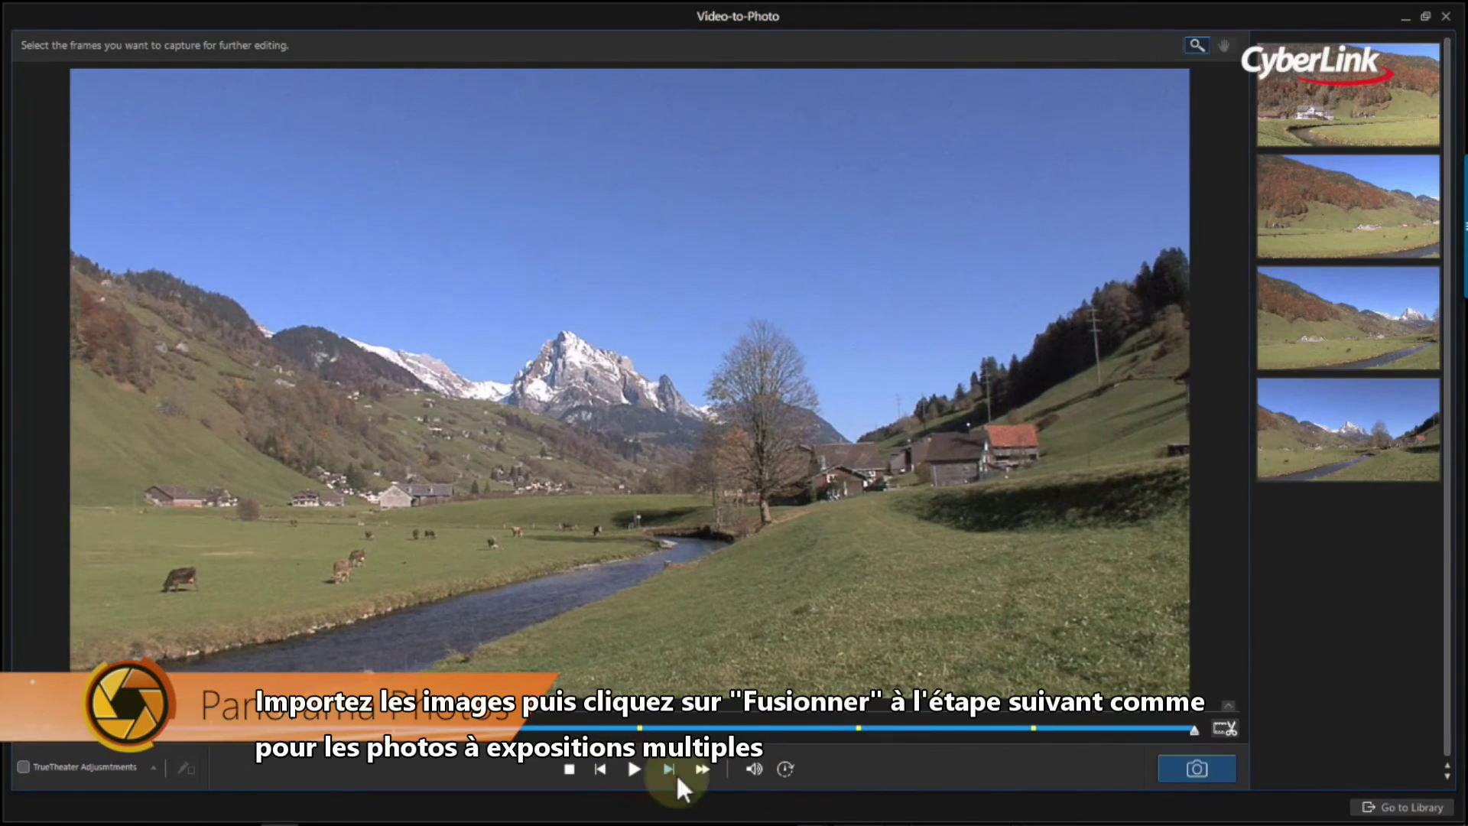
click(1197, 768)
click(1403, 807)
click(512, 262)
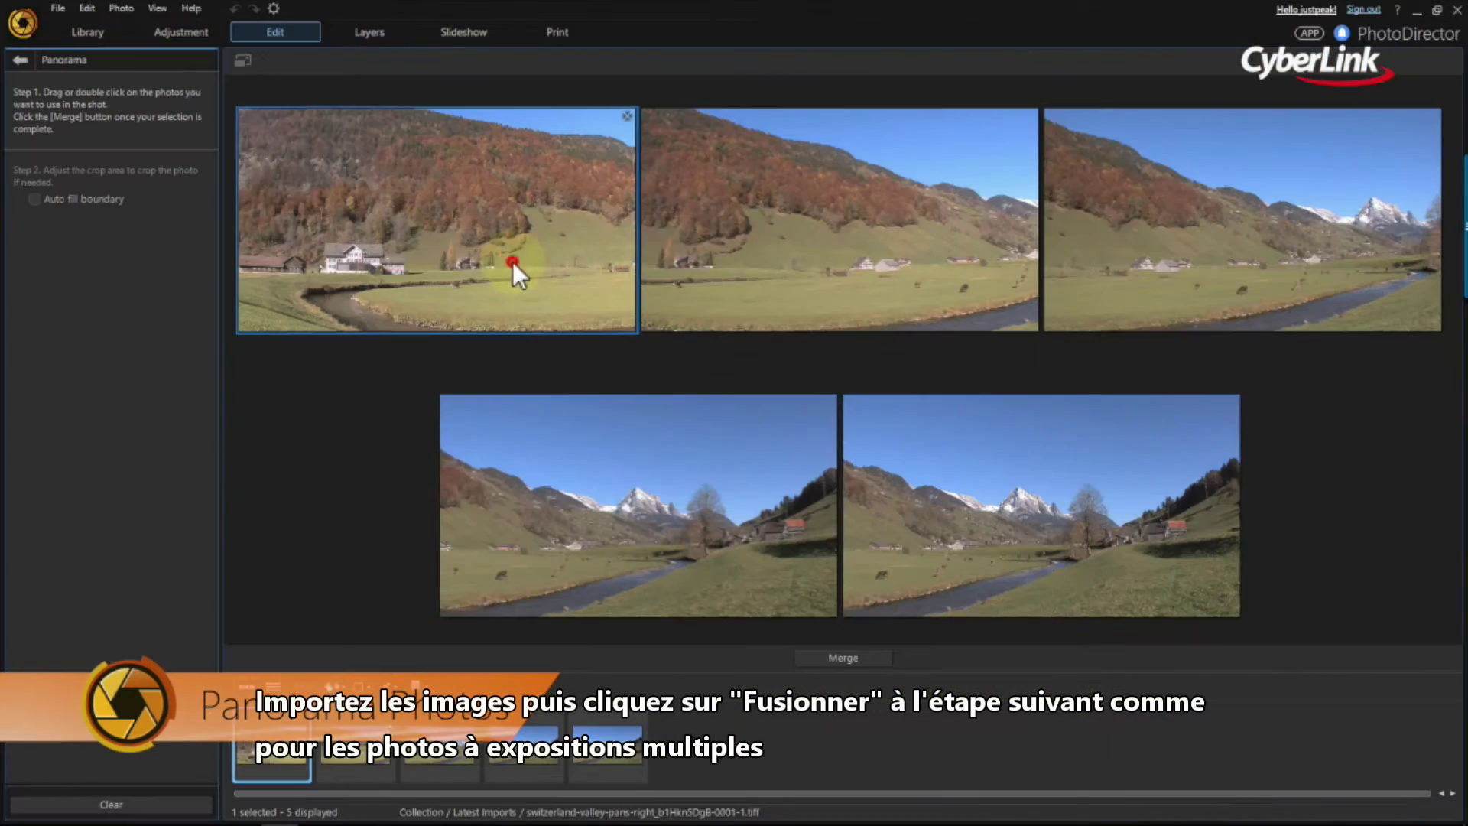
Step: Merge the valley panorama, tighten its top and bottom crop with Auto fill boundary, then open the mother-and-daughter clip
click(878, 660)
click(910, 479)
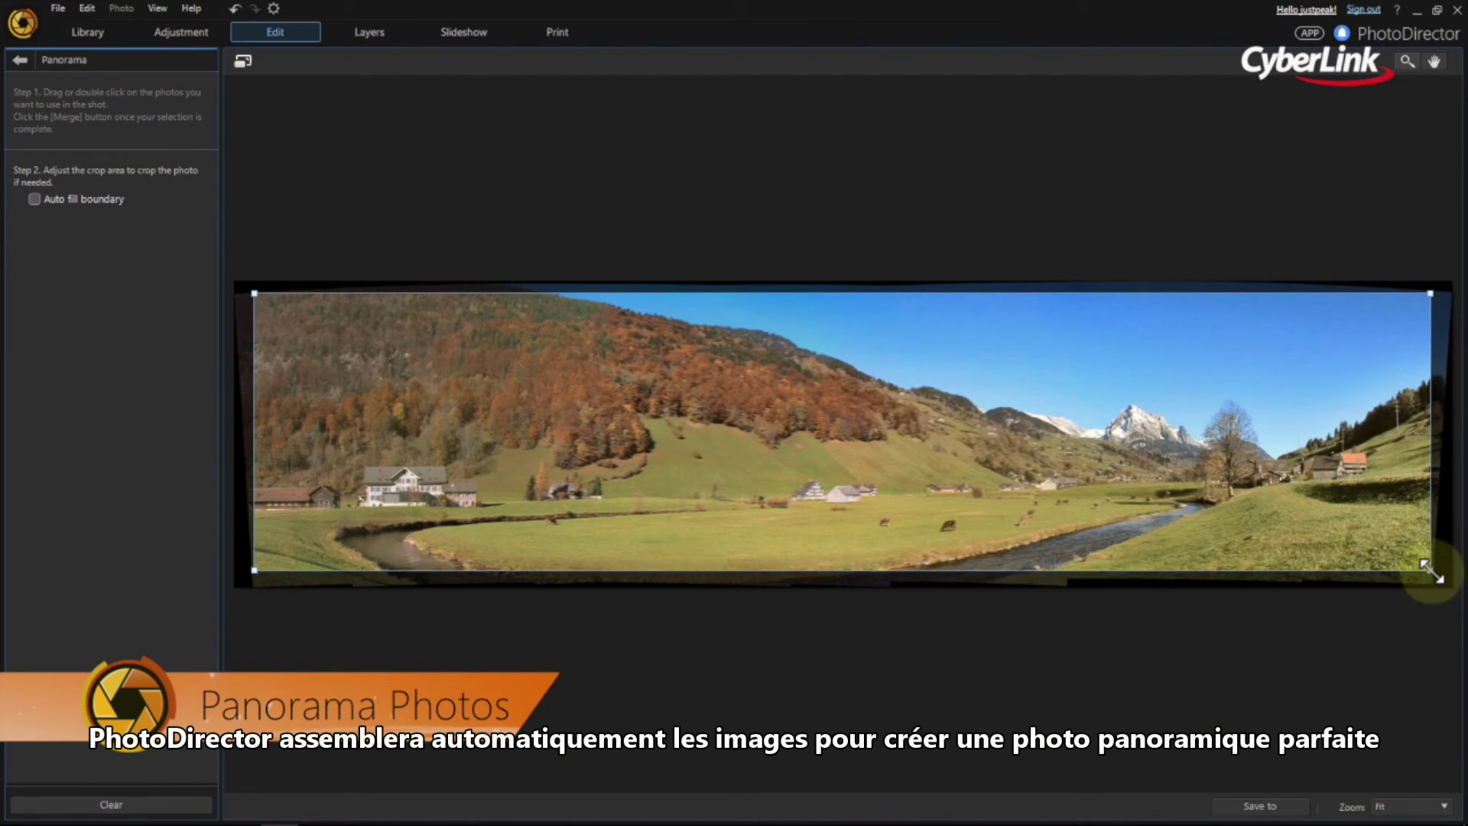
drag(256, 297, 260, 306)
drag(258, 569, 258, 563)
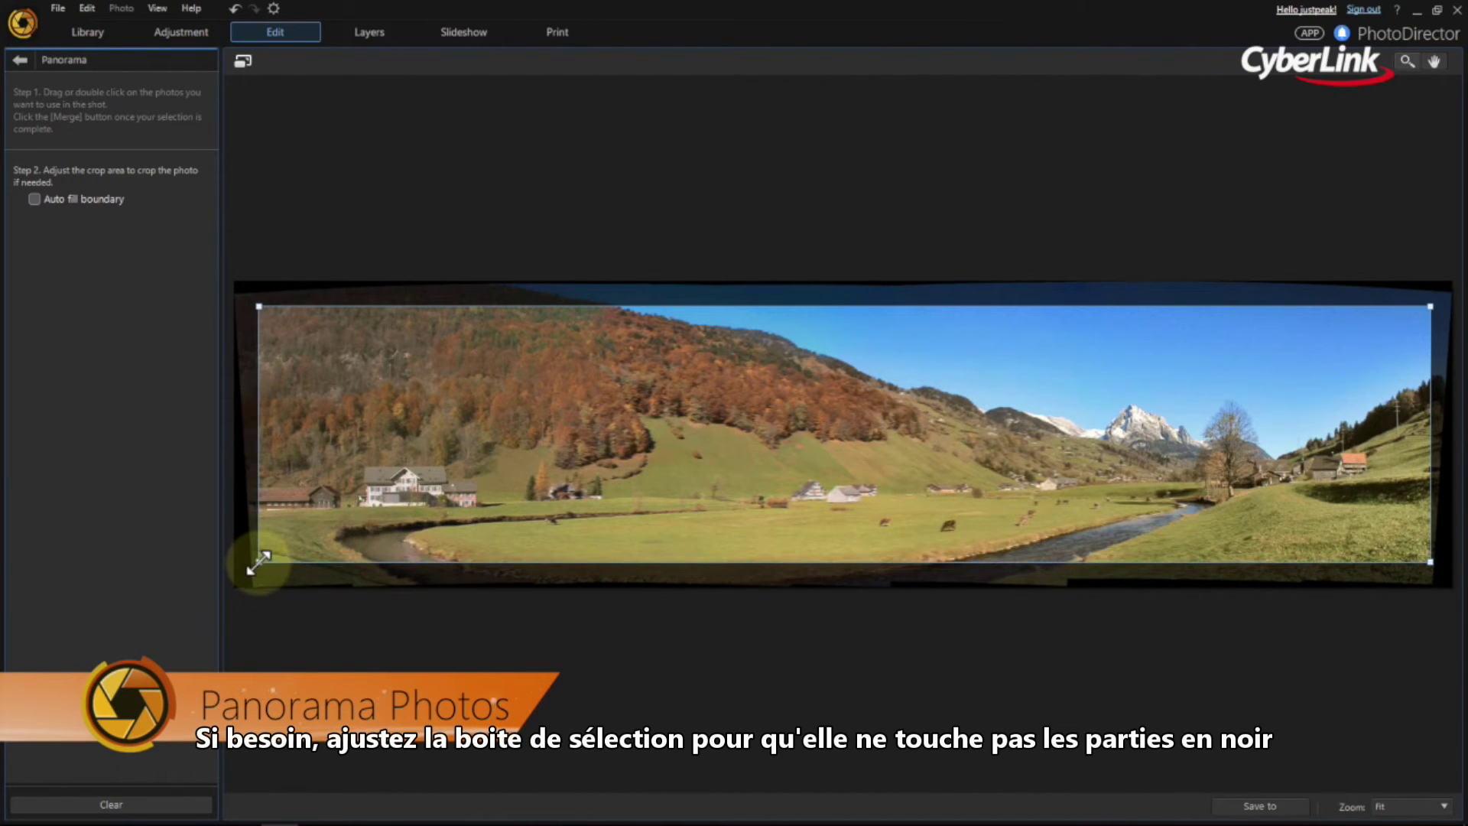
click(34, 200)
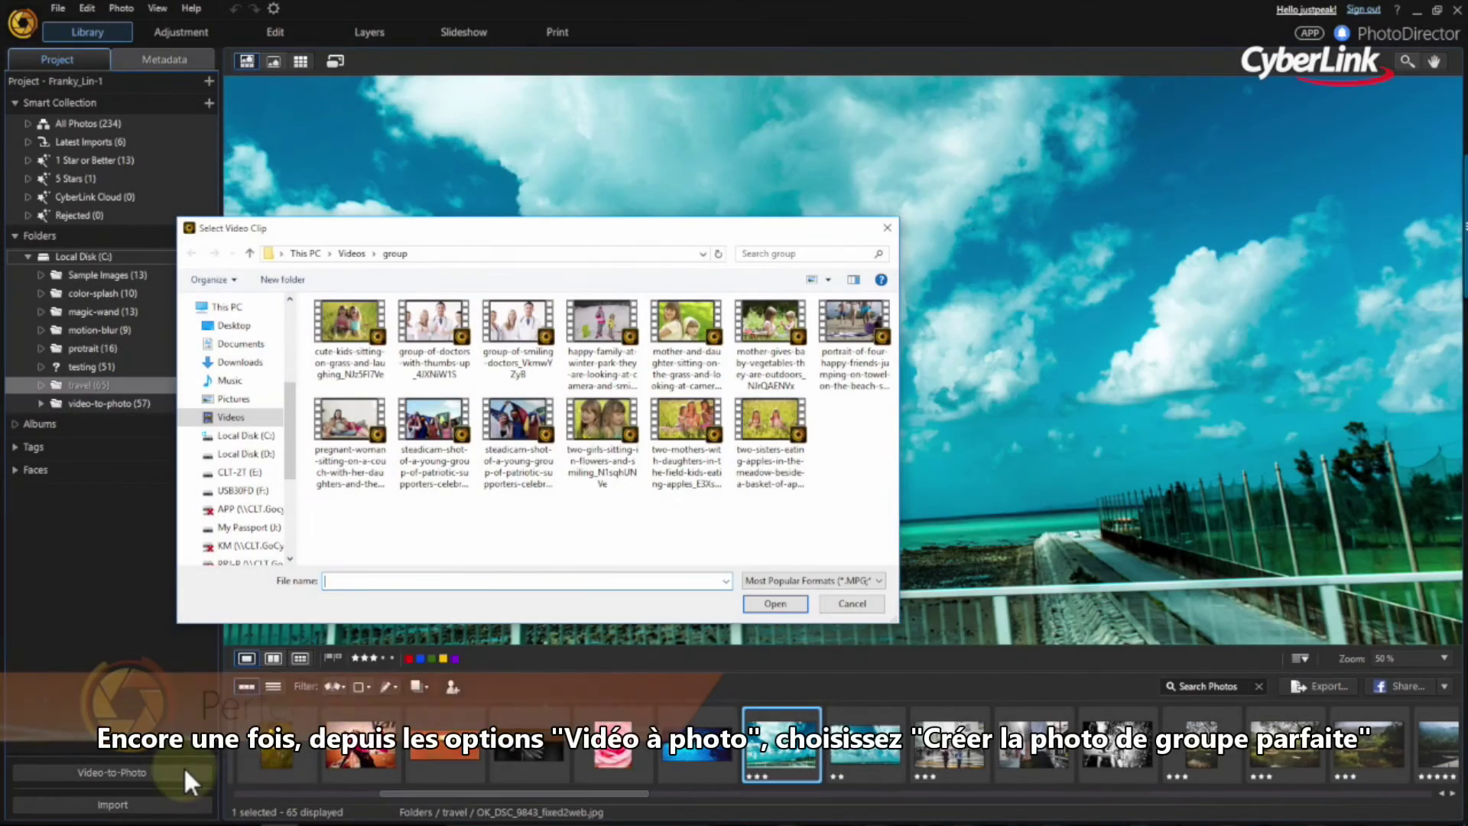
click(805, 381)
click(796, 604)
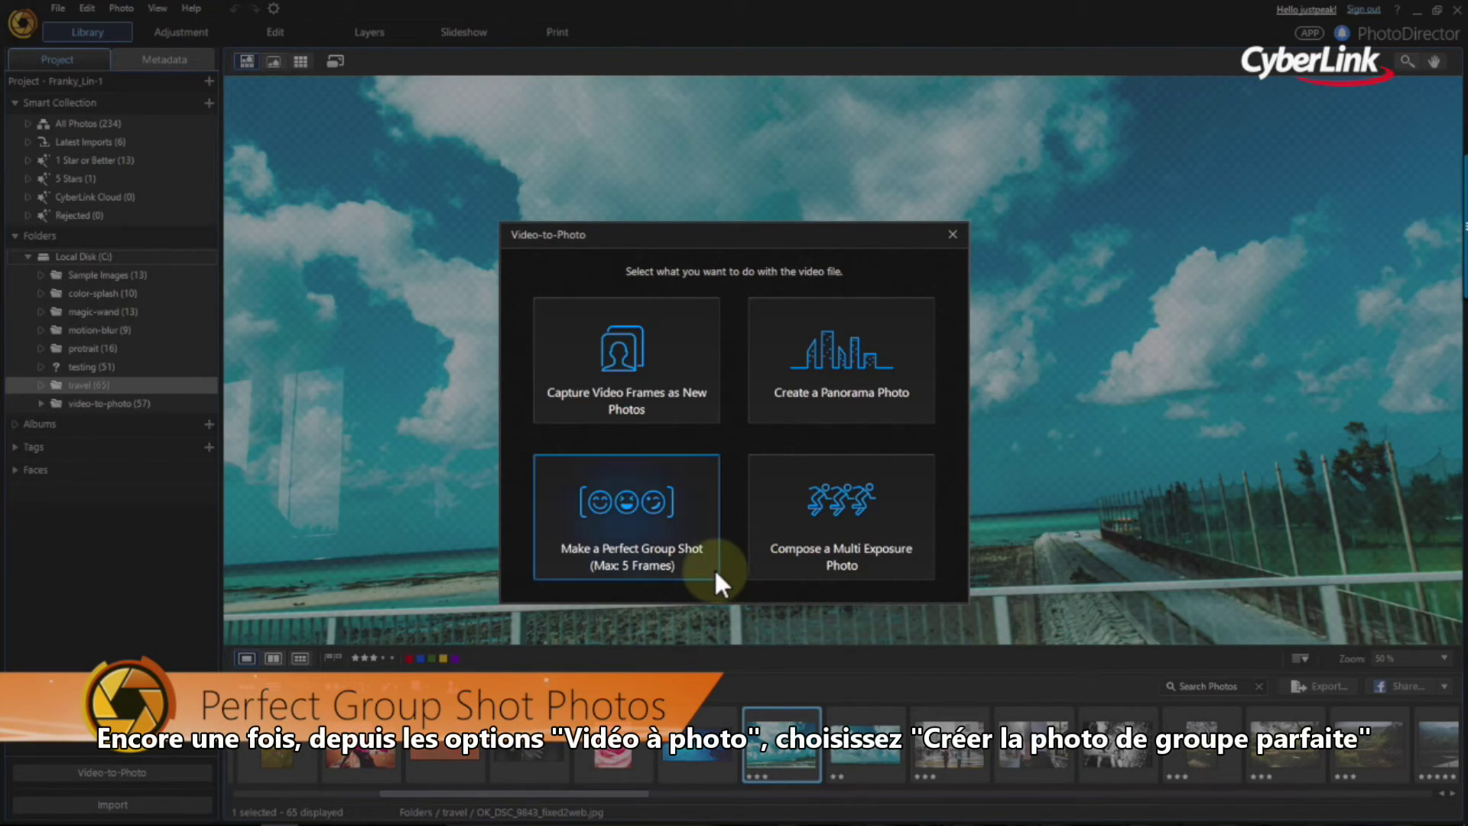
Step: Choose Make a Perfect Group Shot and capture frames of the mother and daughter
click(716, 570)
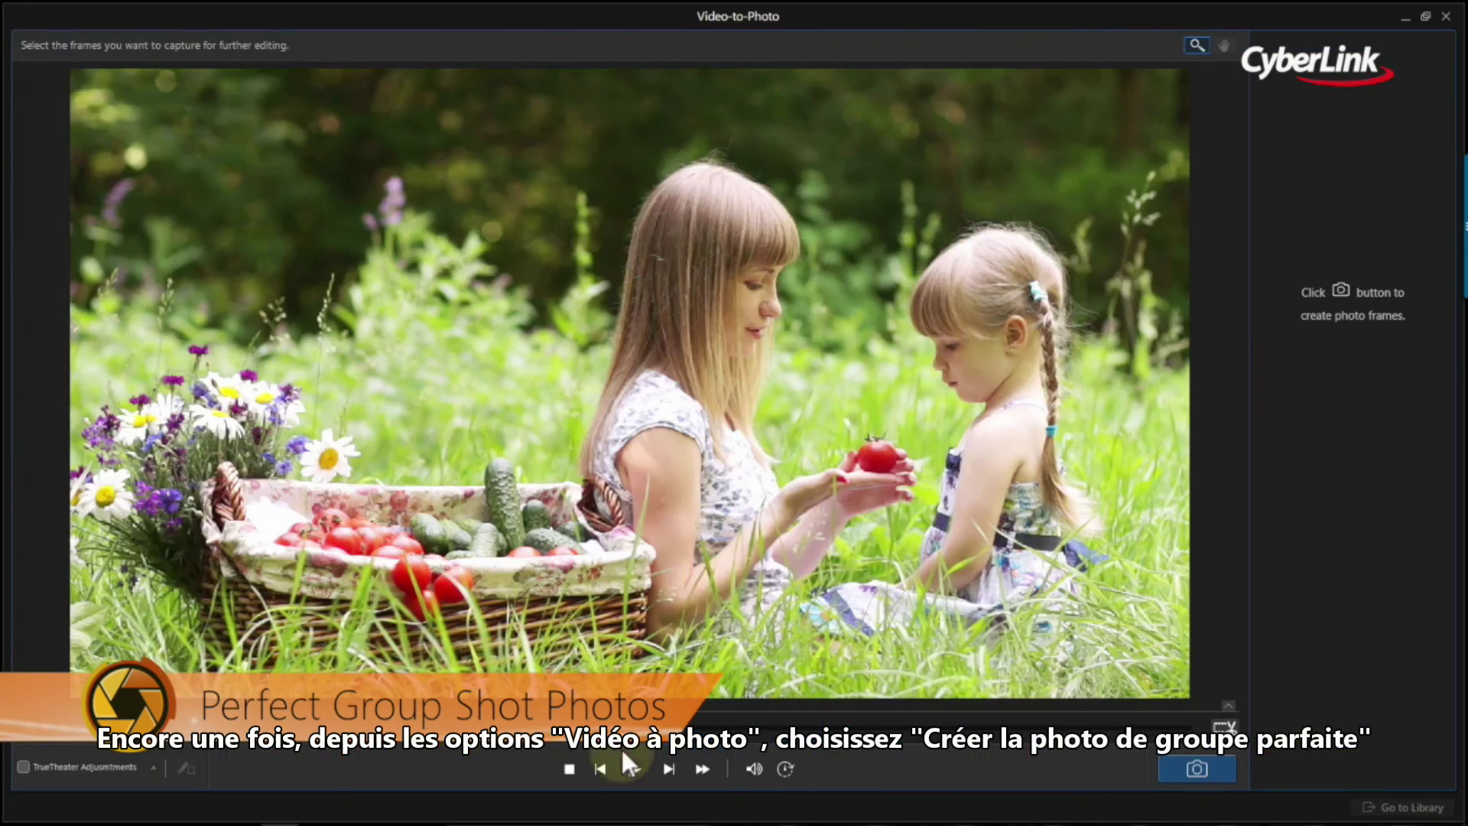
click(636, 768)
click(636, 769)
click(1210, 770)
click(636, 769)
click(1198, 769)
drag(1036, 730, 1090, 730)
click(1197, 769)
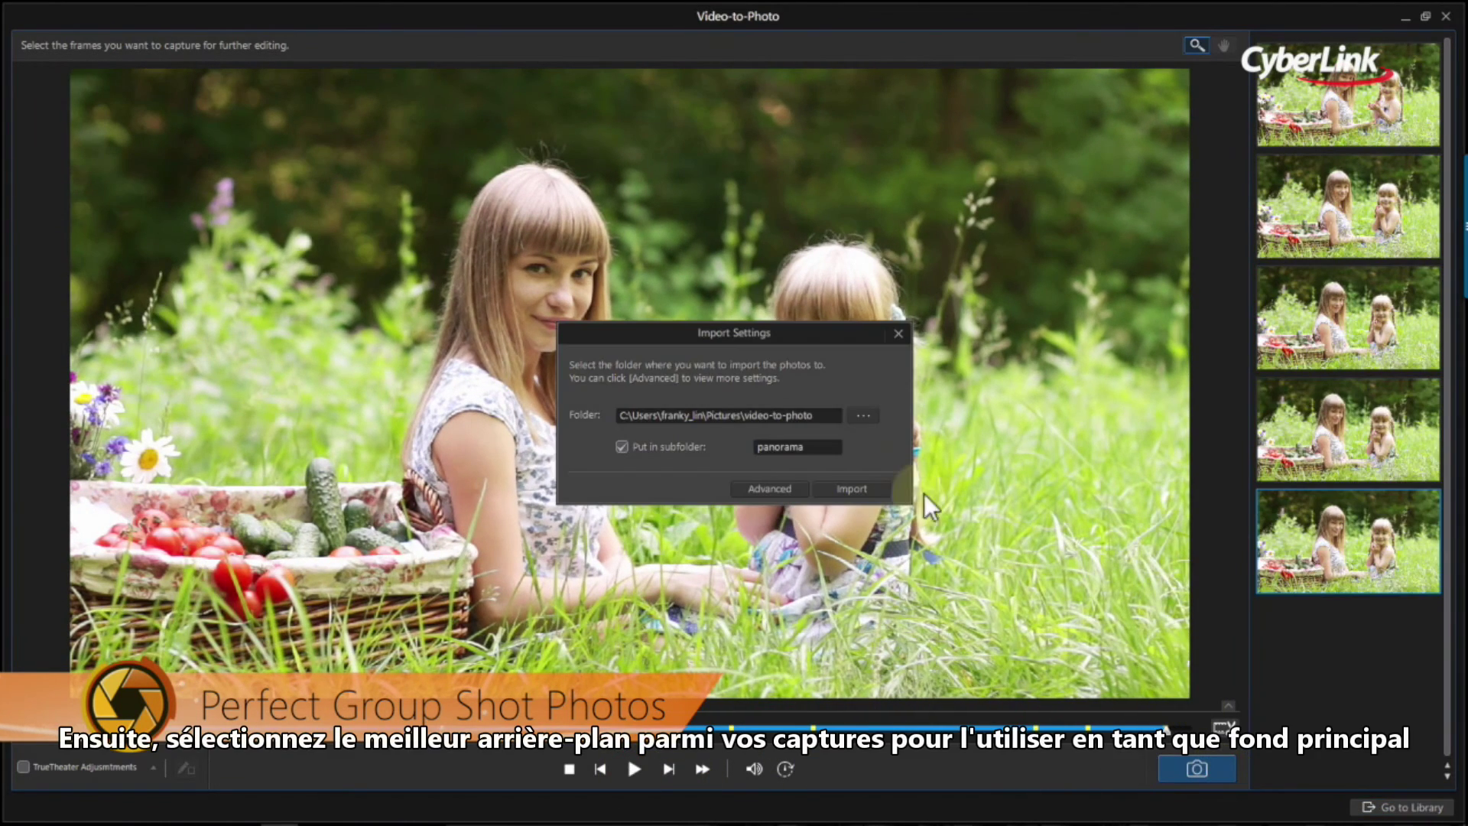
Step: Import the captured frames into a subfolder named 'group'
click(828, 443)
text(group)
click(841, 489)
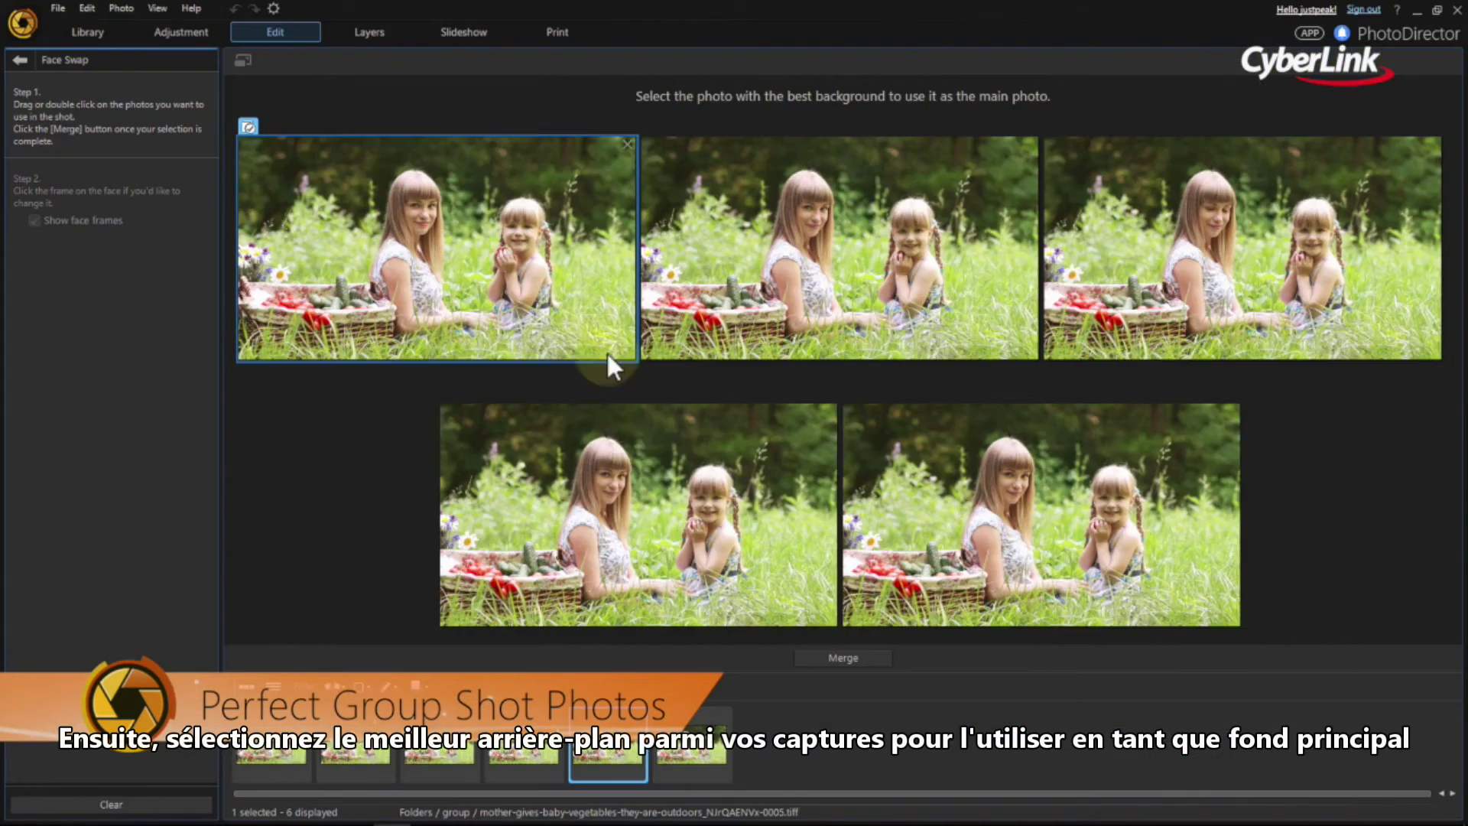
Step: Merge the top-middle, bottom-right and top-right group frames, with the top-right photo as background
click(823, 340)
click(1049, 503)
click(1279, 337)
click(875, 660)
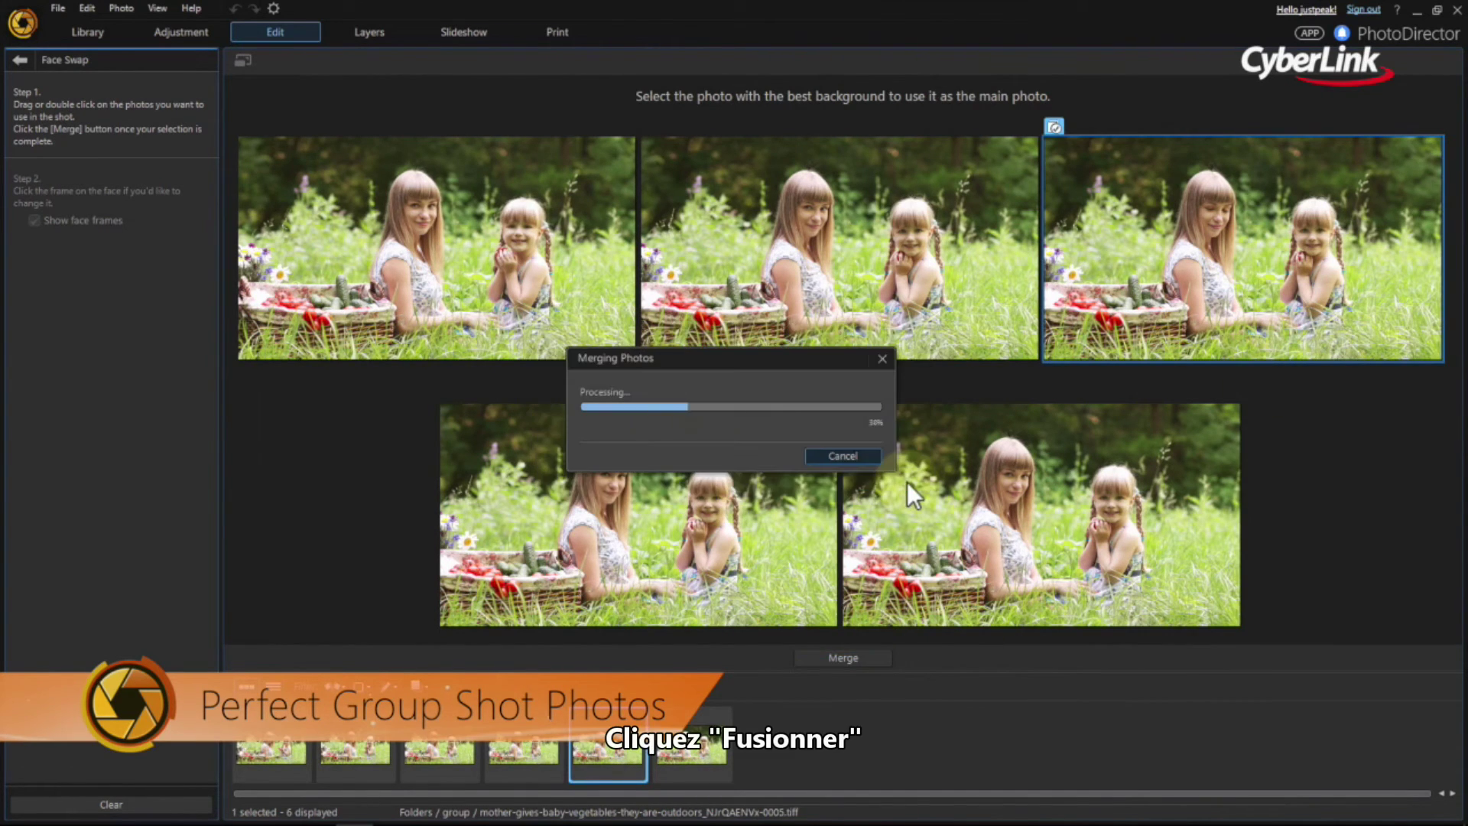
Step: Replace the girl's face with her face from another frame
click(1087, 416)
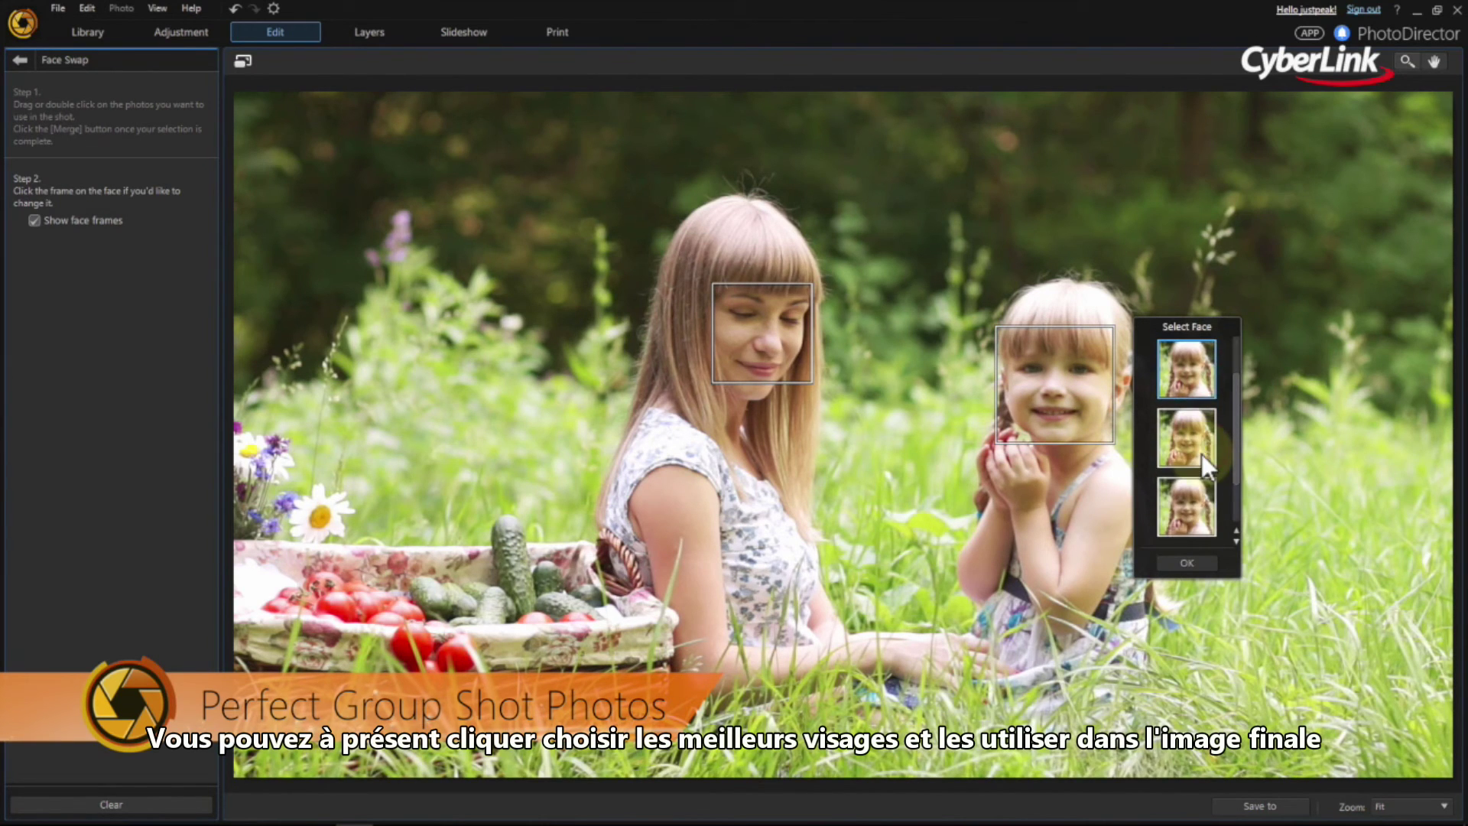
click(1201, 510)
click(1206, 559)
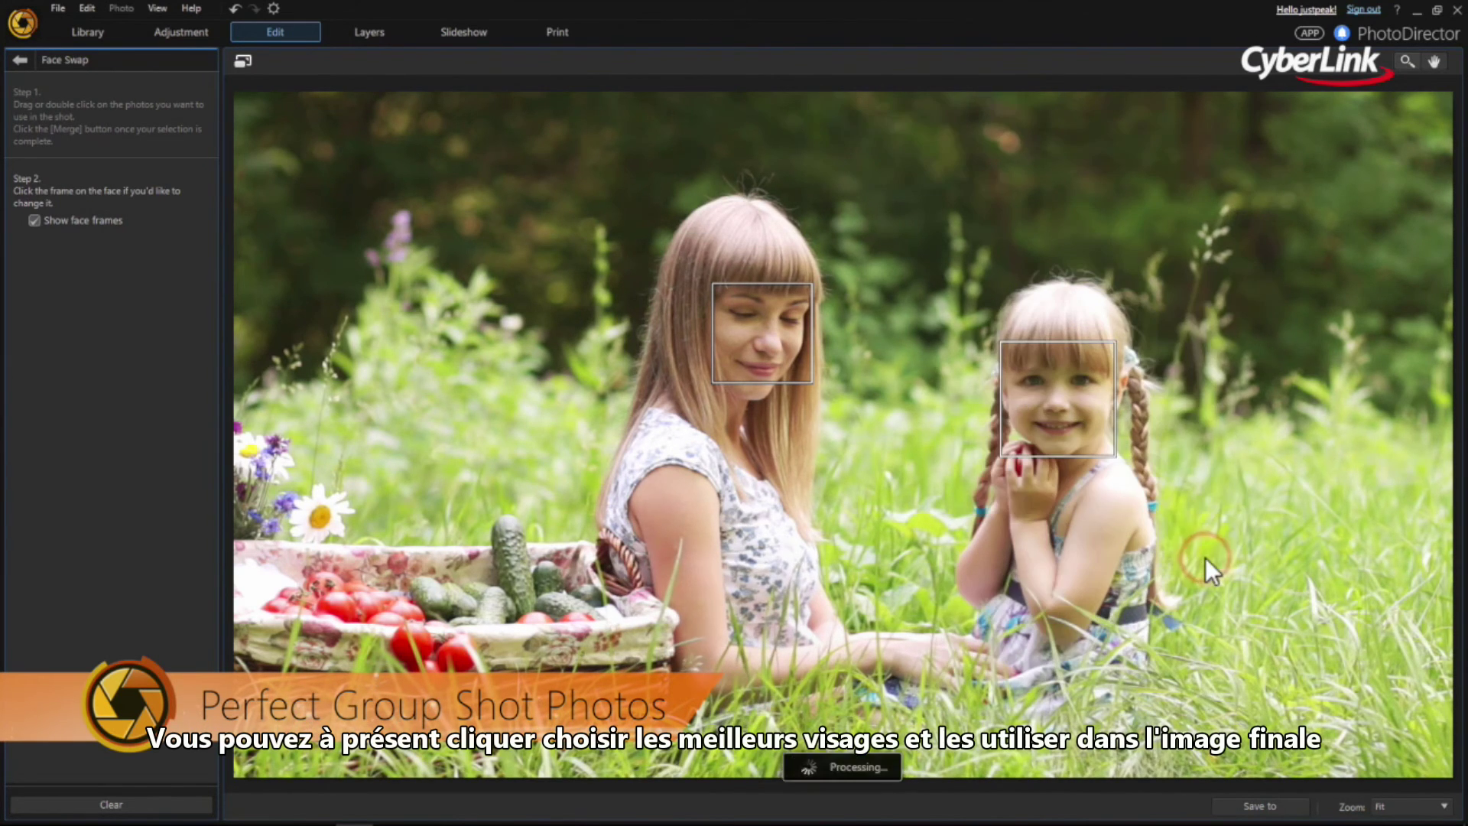